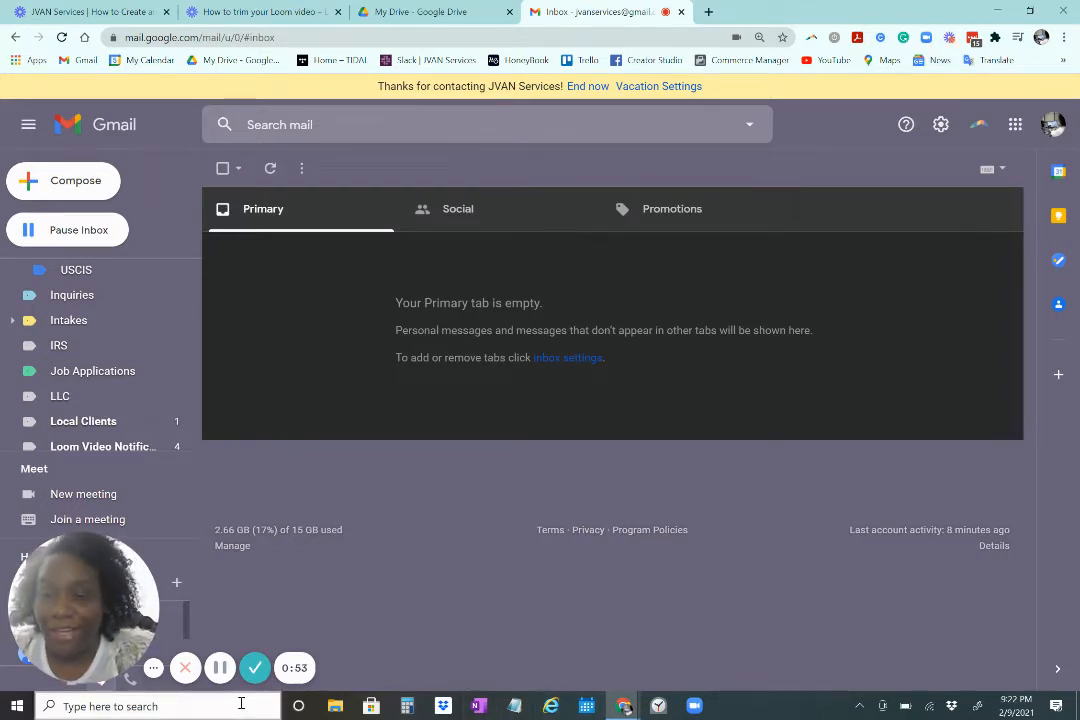
Open the Google Account Security page and scroll to the Signing in to Google section
{"action": "left_click", "coordinate": [29, 556]}
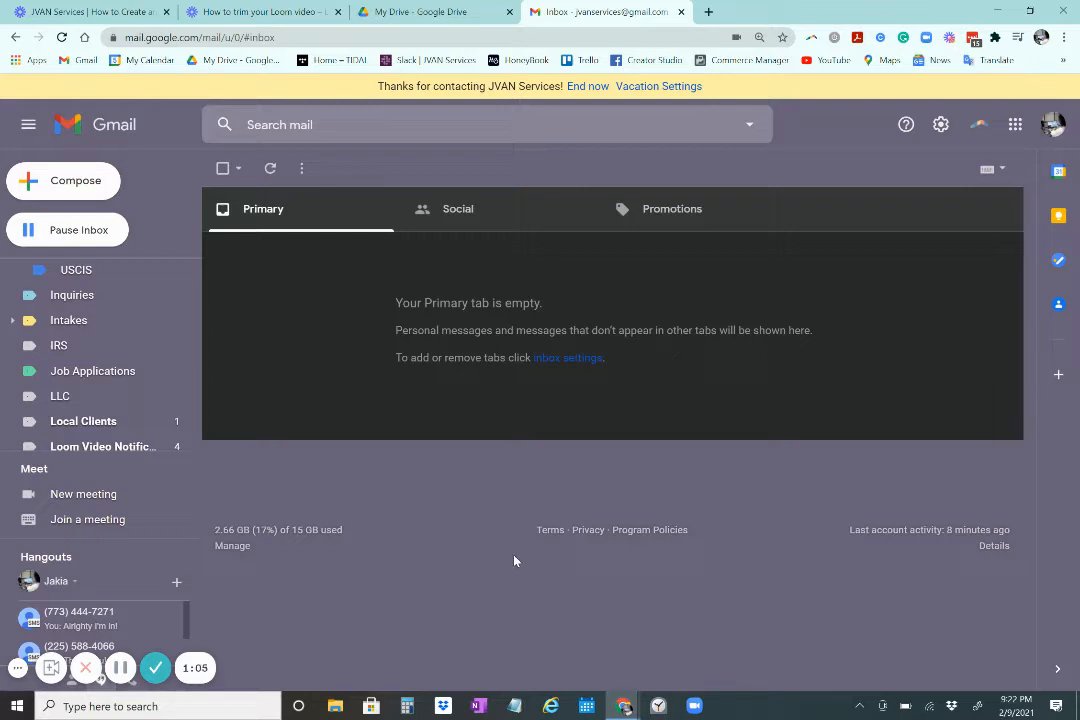
{"action": "left_click", "coordinate": [1054, 122]}
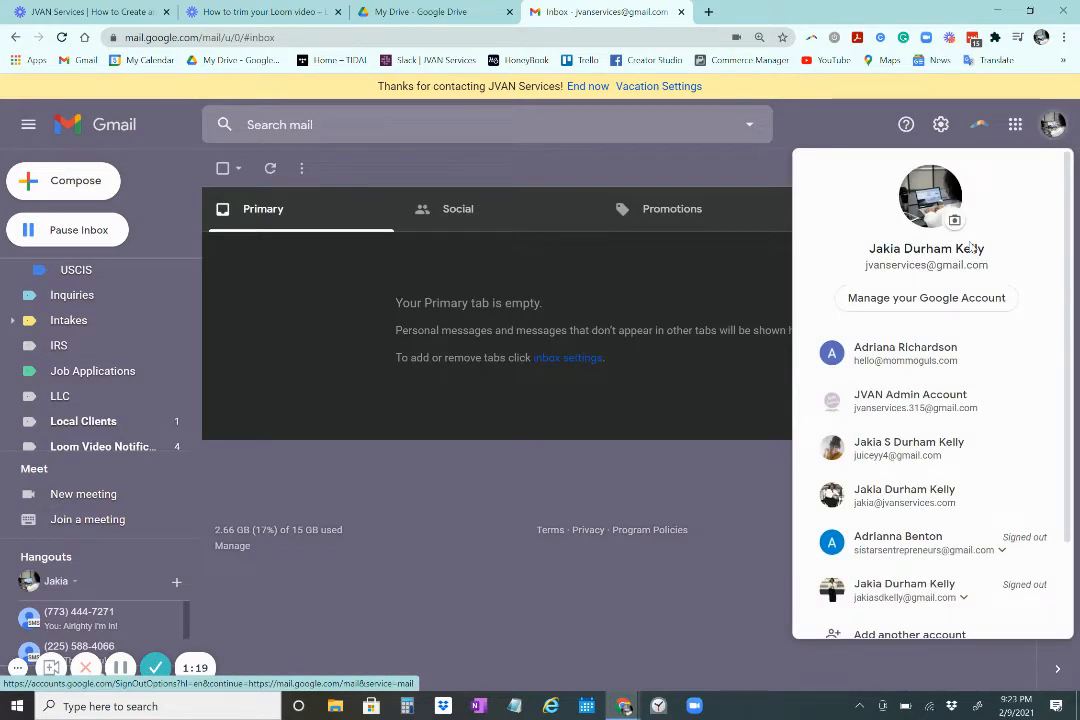
{"action": "left_click", "coordinate": [947, 303]}
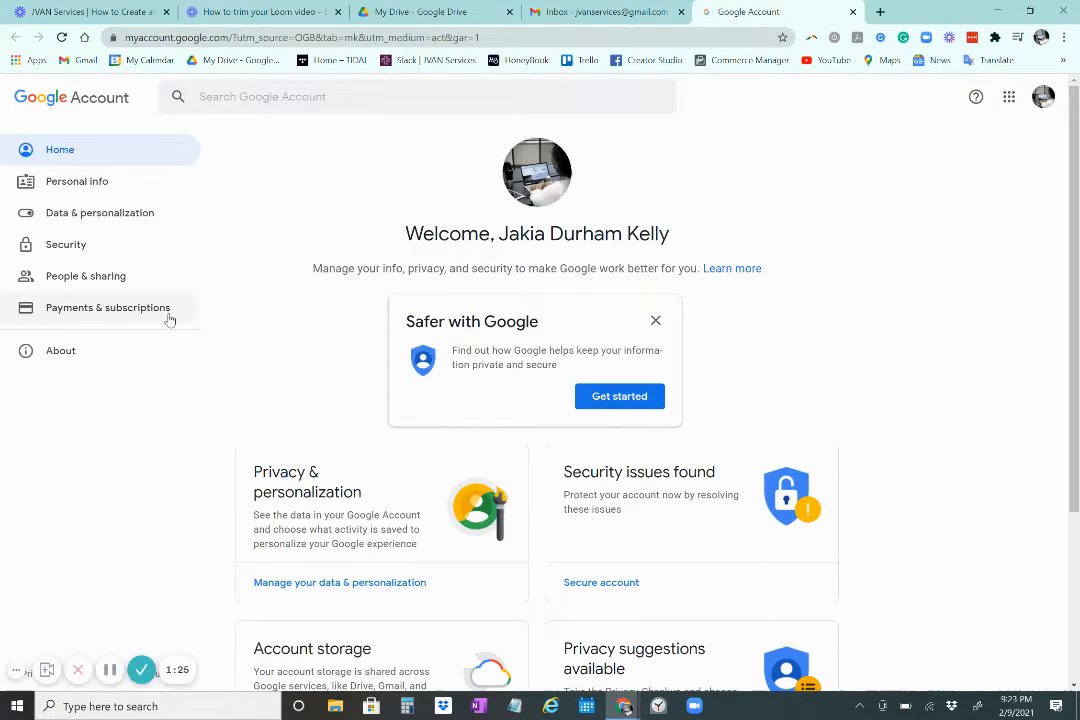
{"action": "left_click", "coordinate": [91, 257]}
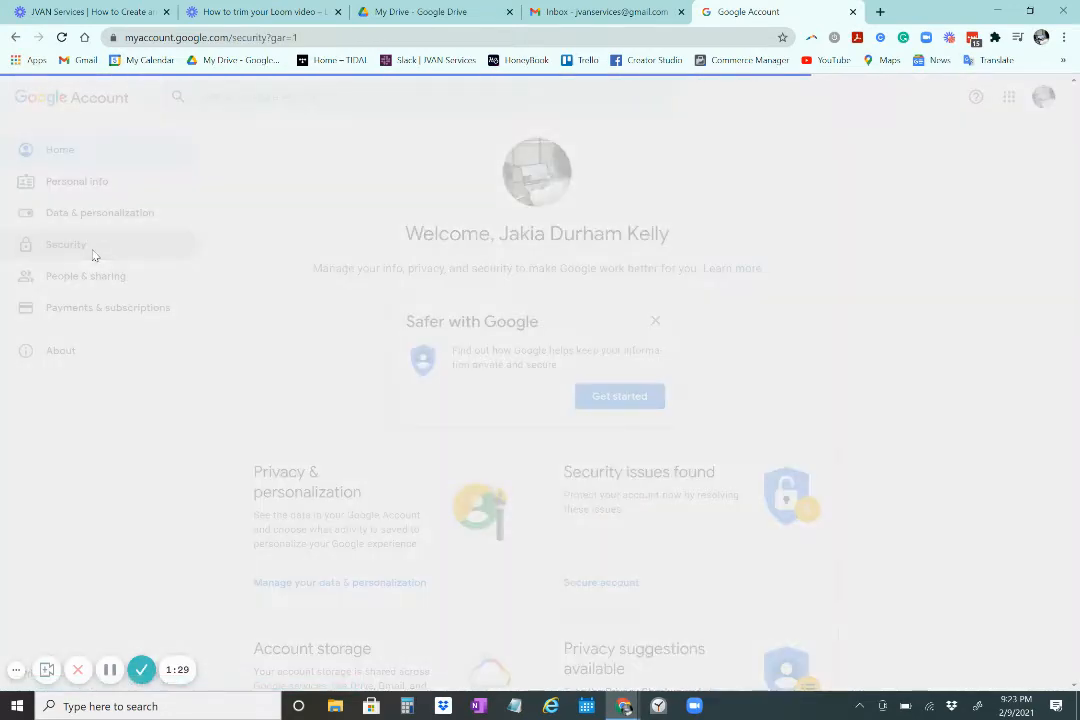
{"action": "scroll", "coordinate": [450, 300], "scroll_direction": "down", "scroll_amount": 3}
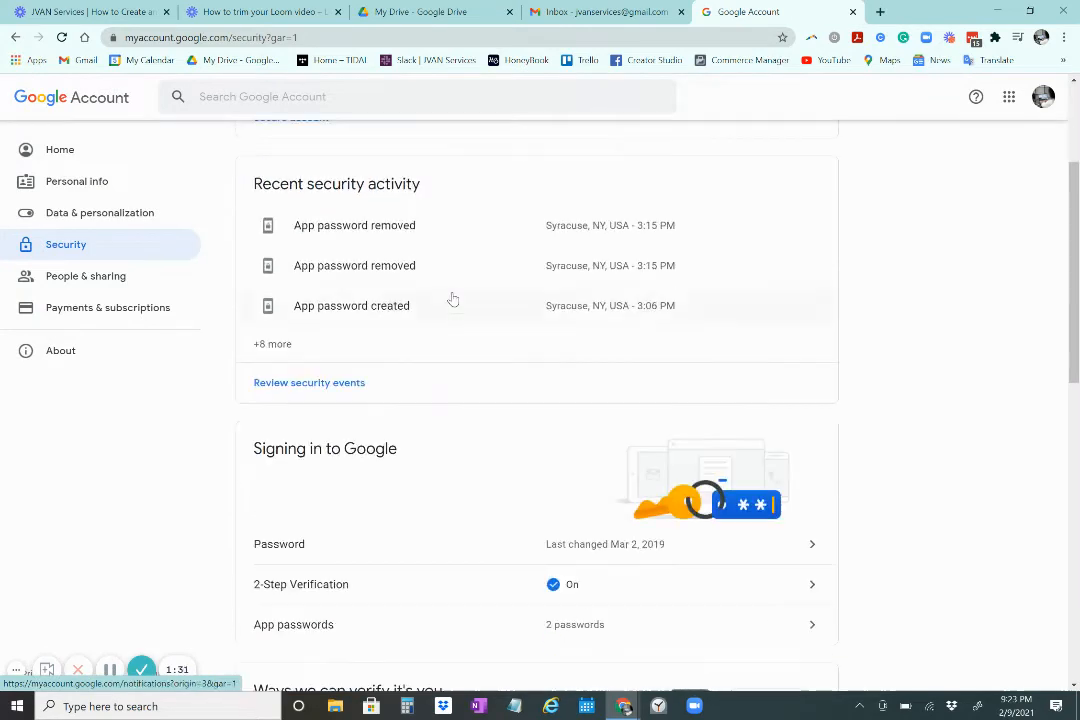
{"action": "scroll", "coordinate": [452, 299], "scroll_direction": "down", "scroll_amount": 2}
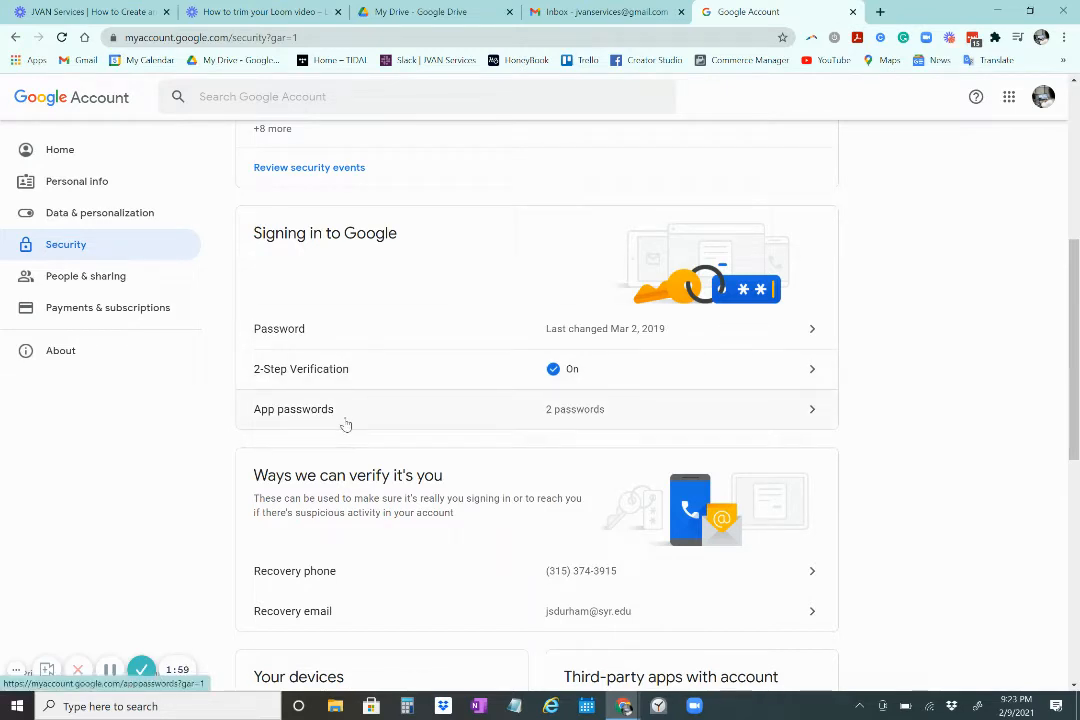
Open App passwords and verify identity by re-entering the account password
{"action": "left_click", "coordinate": [345, 425]}
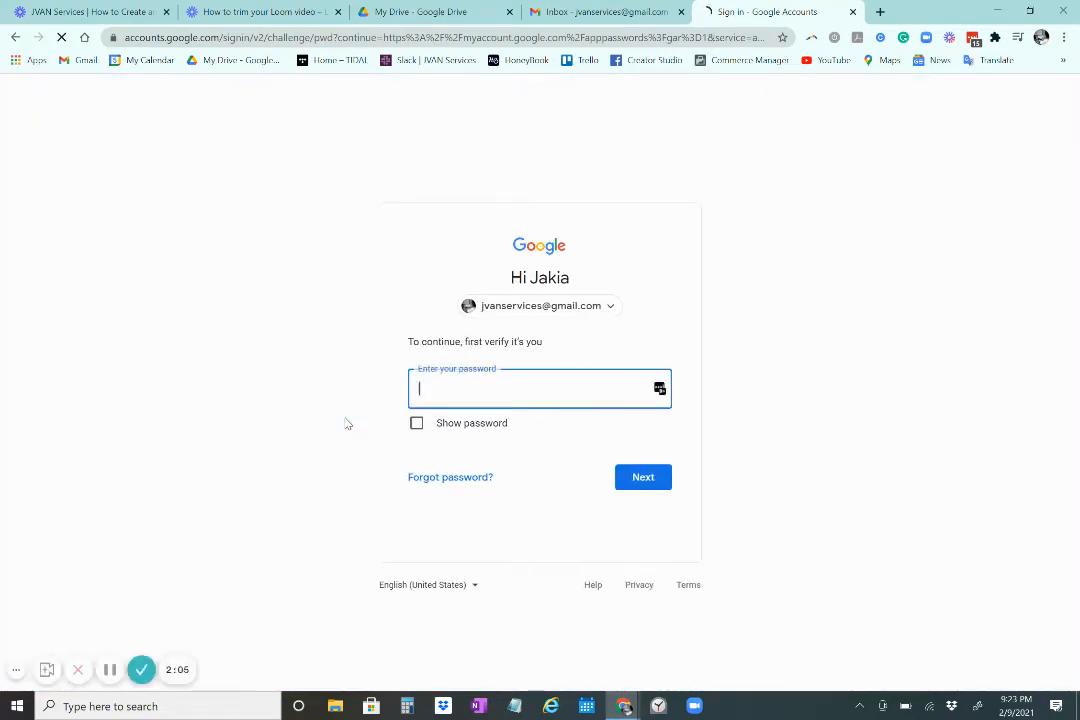
{"action": "type", "text": "••••••••••••"}
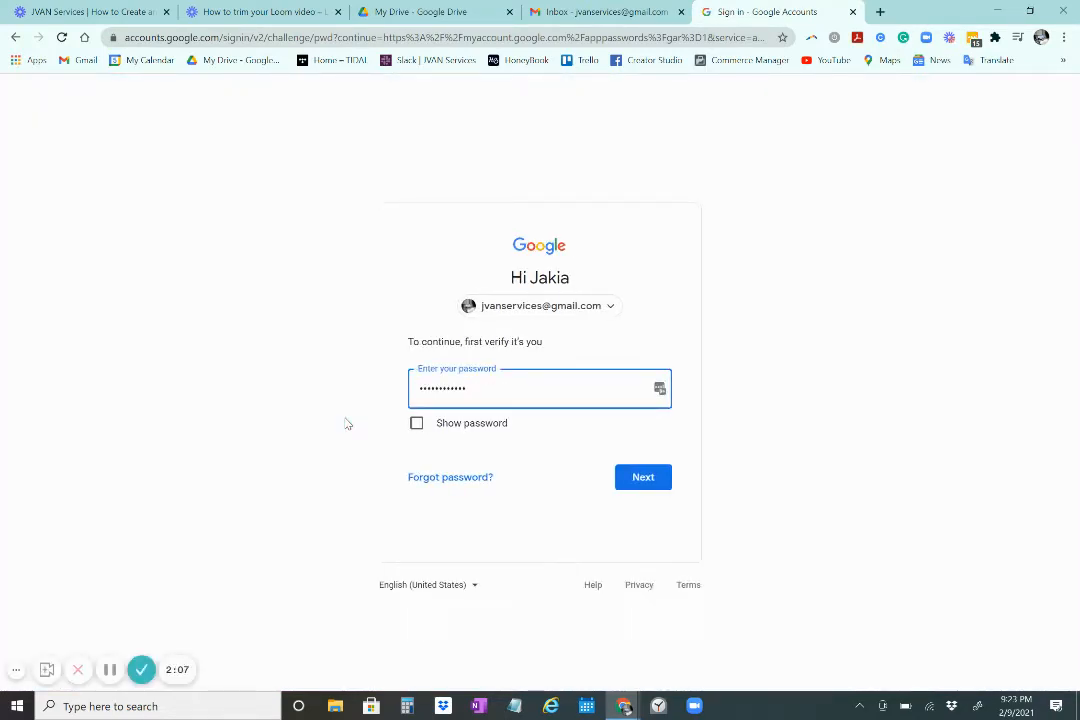
{"action": "type", "text": "••"}
{"action": "key", "text": "BackSpace"}
{"action": "key", "text": "BackSpace"}
{"action": "key", "text": "BackSpace"}
{"action": "key", "text": "BackSpace"}
{"action": "key", "text": "BackSpace"}
{"action": "key", "text": "BackSpace"}
{"action": "key", "text": "BackSpace"}
{"action": "key", "text": "BackSpace"}
{"action": "key", "text": "BackSpace"}
{"action": "key", "text": "BackSpace"}
{"action": "key", "text": "BackSpace"}
{"action": "key", "text": "BackSpace"}
{"action": "key", "text": "BackSpace"}
{"action": "key", "text": "BackSpace"}
{"action": "type", "text": "••••••••••••"}
{"action": "key", "text": "Return"}
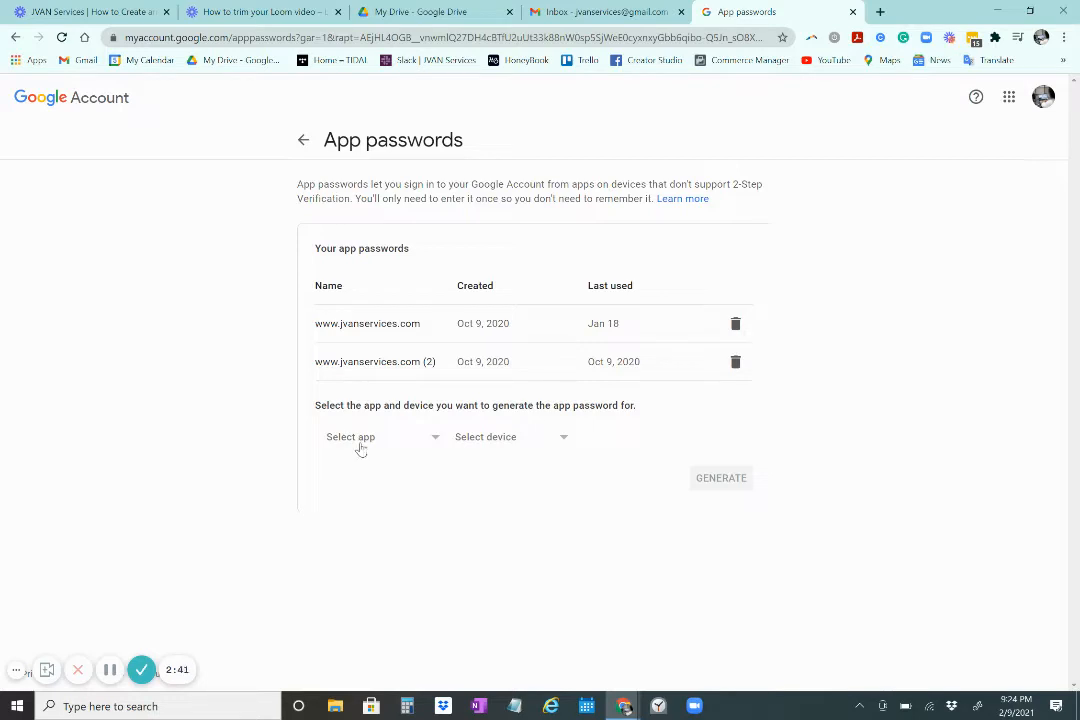
{"action": "left_click", "coordinate": [359, 447]}
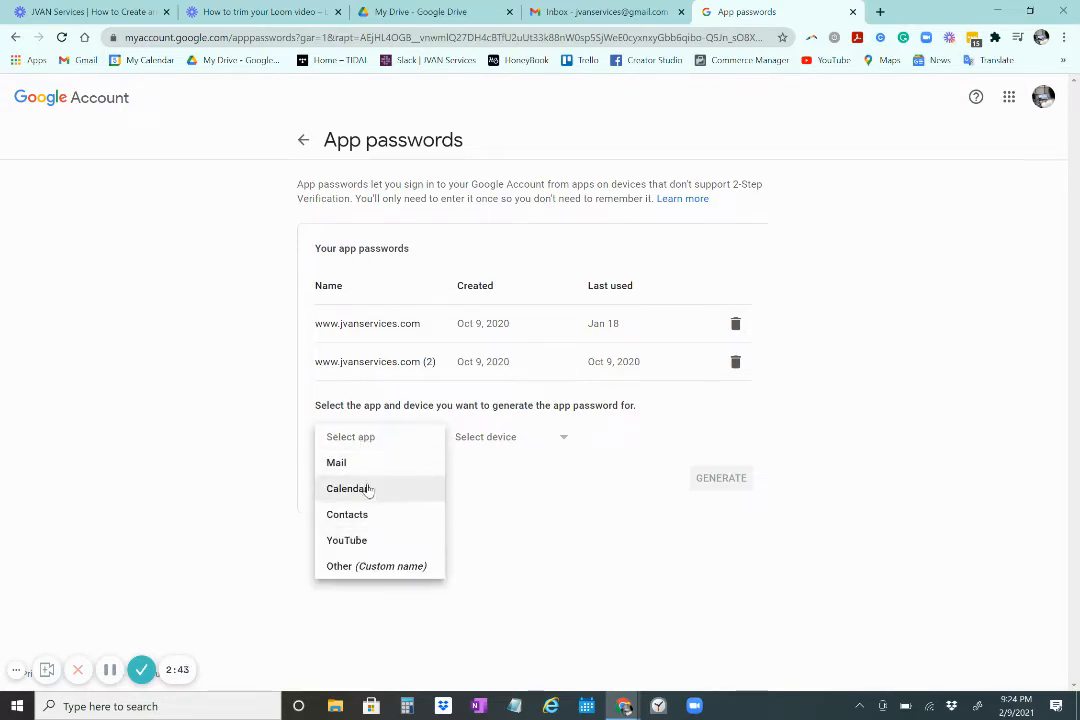
{"action": "left_click", "coordinate": [416, 566]}
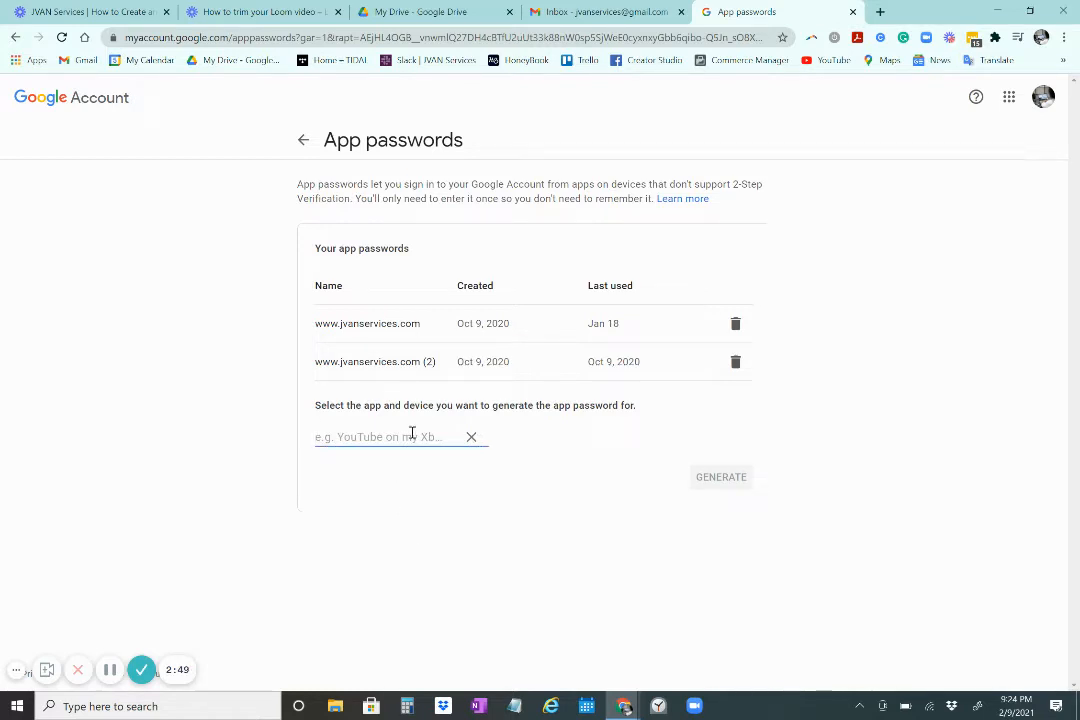
{"action": "type", "text": "ww"}
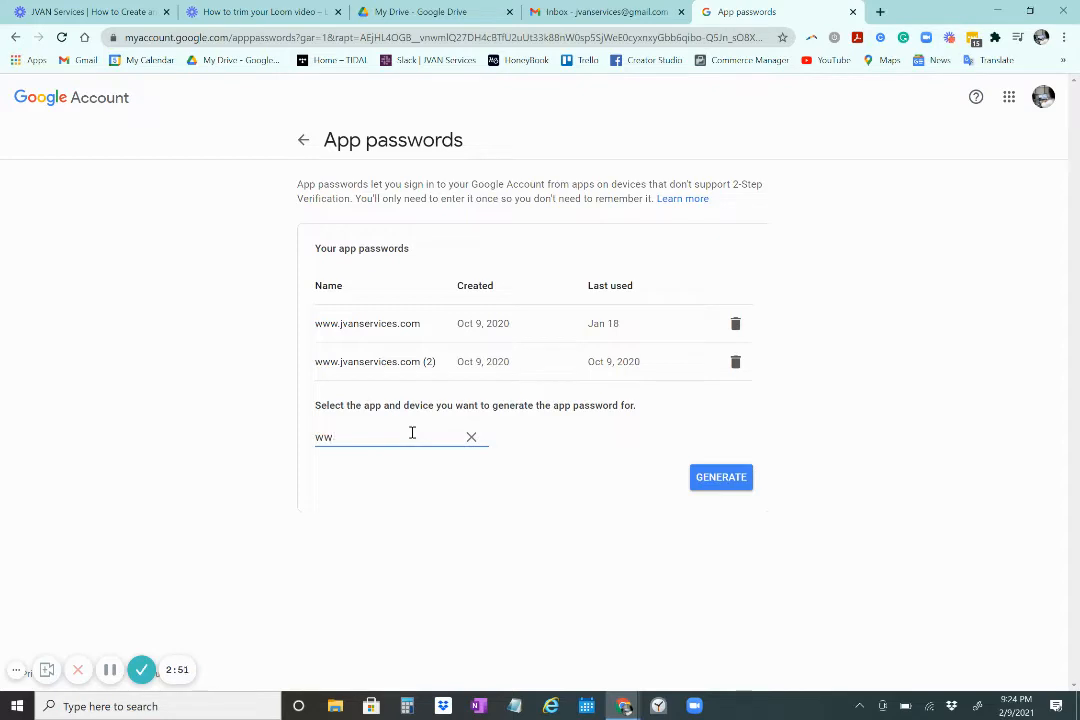
{"action": "type", "text": ".w.jvanservices (3)"}
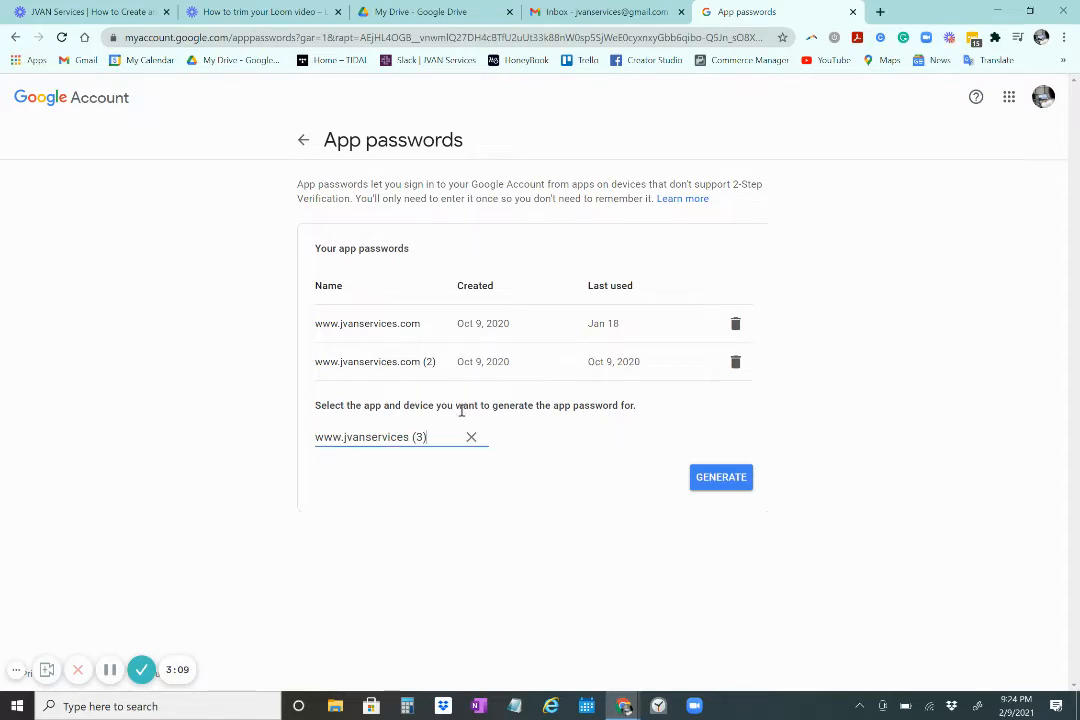
{"action": "left_click", "coordinate": [738, 484]}
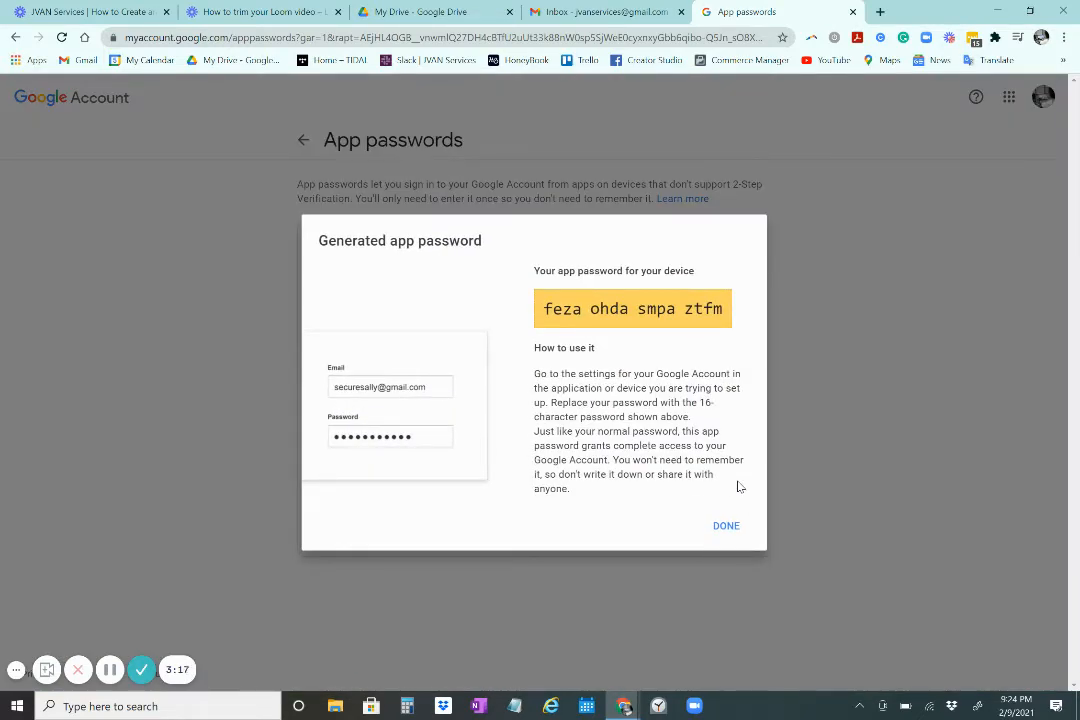
Copy the generated 16-character app password and return to the Gmail inbox
{"action": "triple_click", "coordinate": [594, 312]}
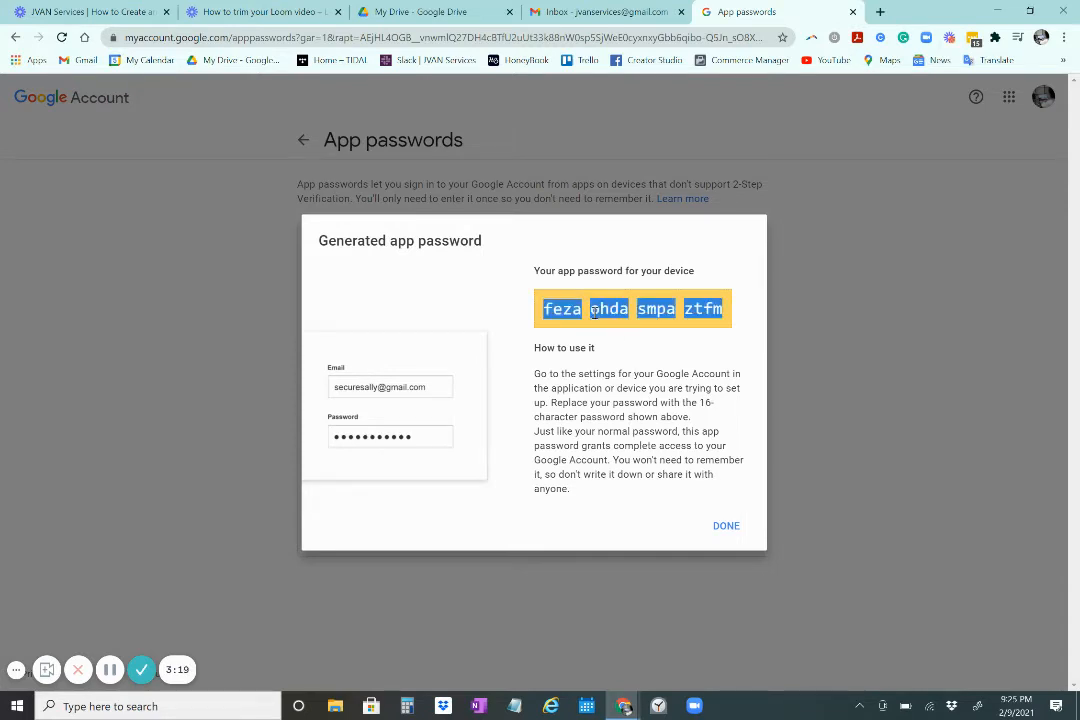
{"action": "right_click", "coordinate": [595, 313]}
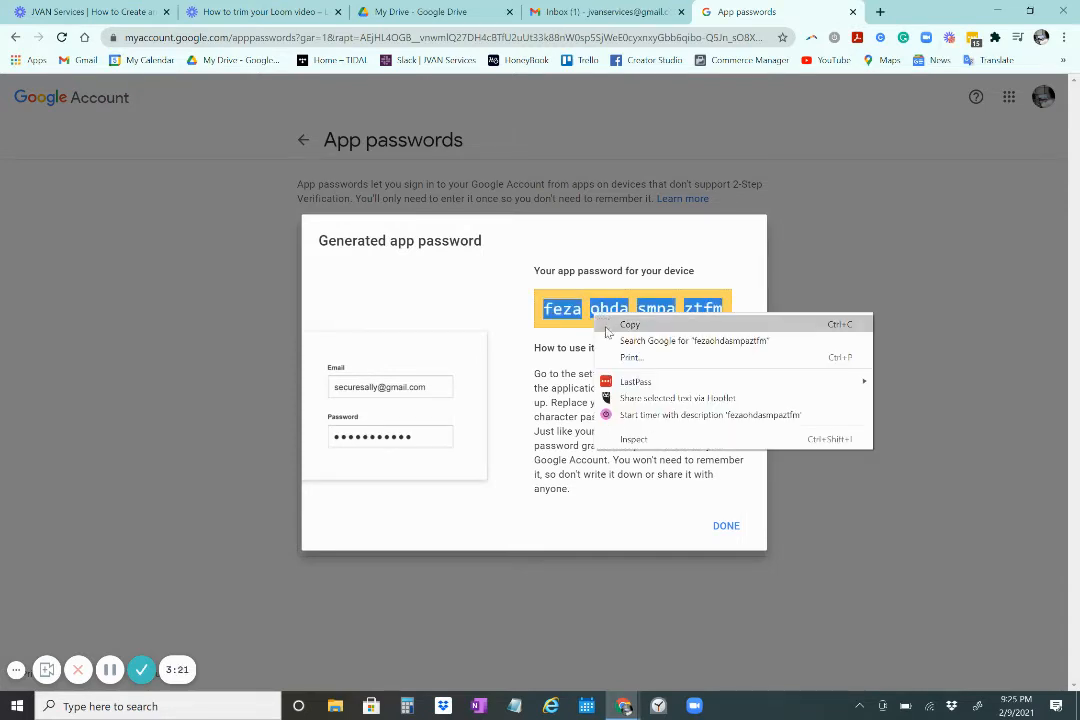
{"action": "left_click", "coordinate": [607, 327]}
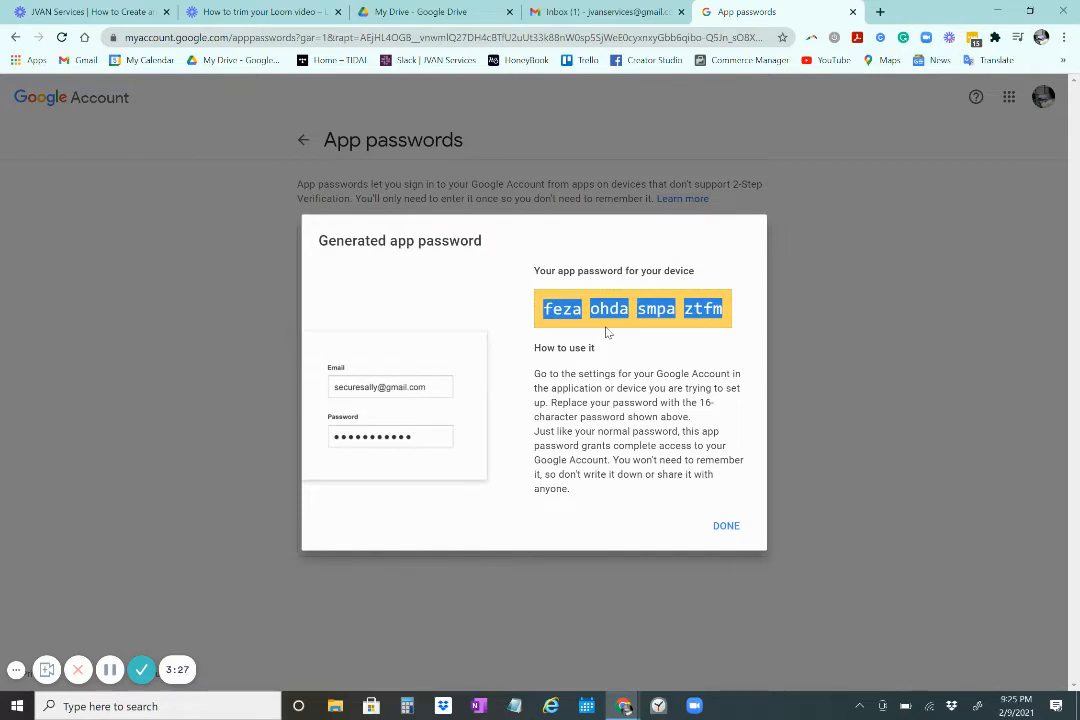
{"action": "left_click", "coordinate": [590, 17]}
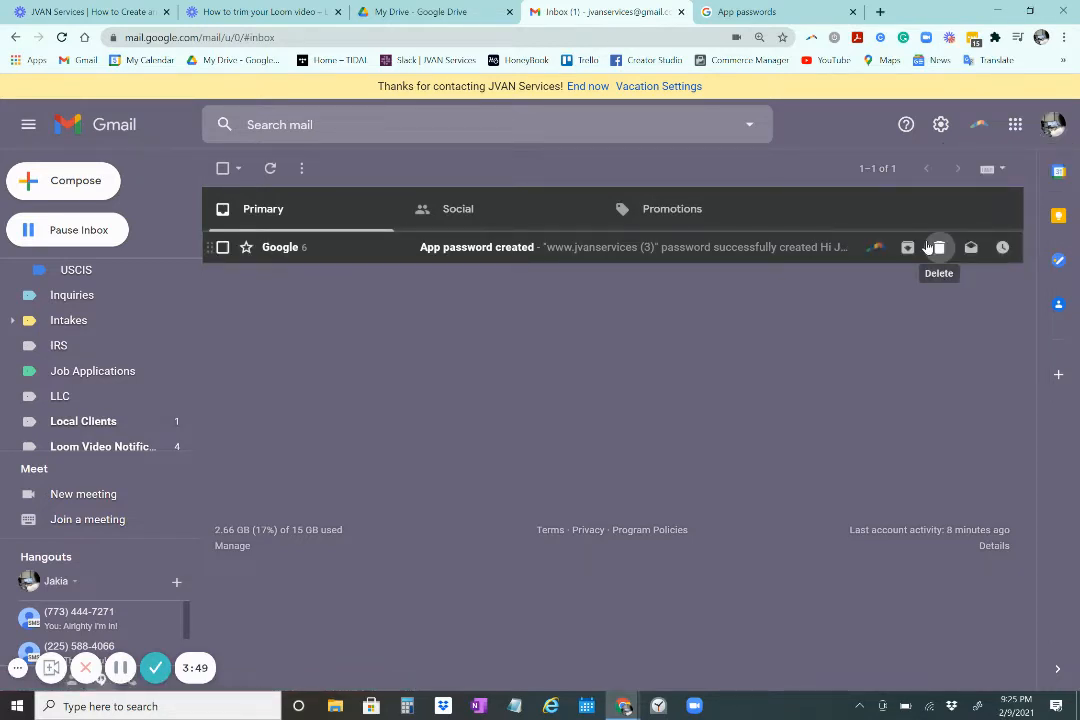
Open Gmail's full settings on the Accounts and Import section
{"action": "left_click", "coordinate": [943, 127]}
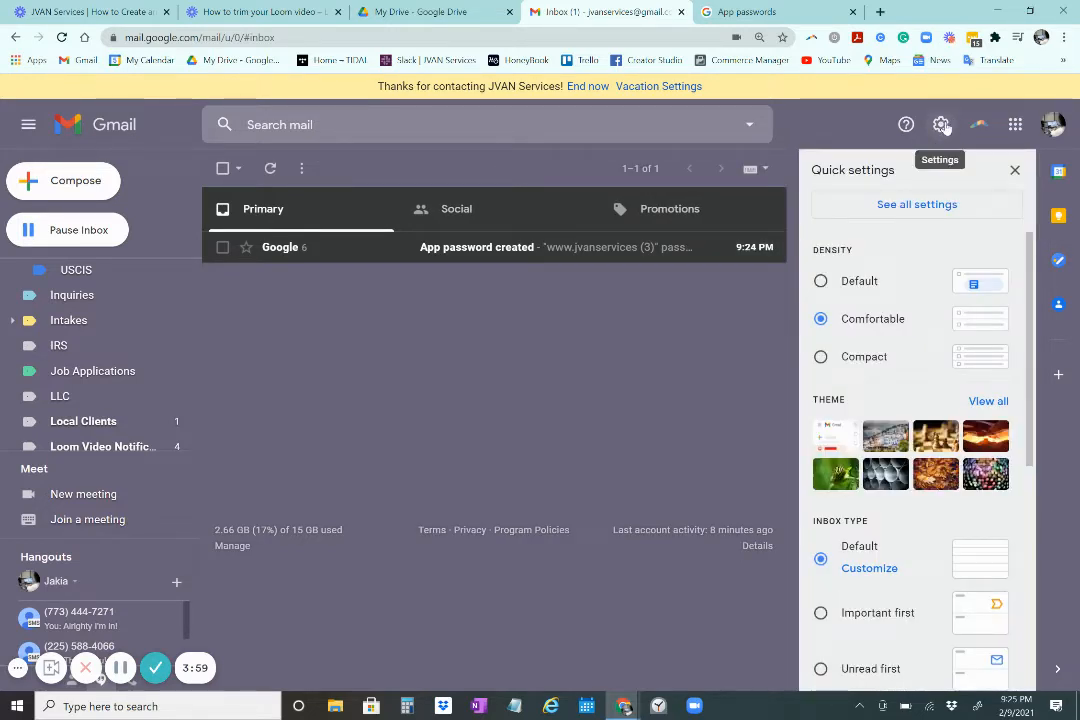
{"action": "left_click", "coordinate": [916, 204]}
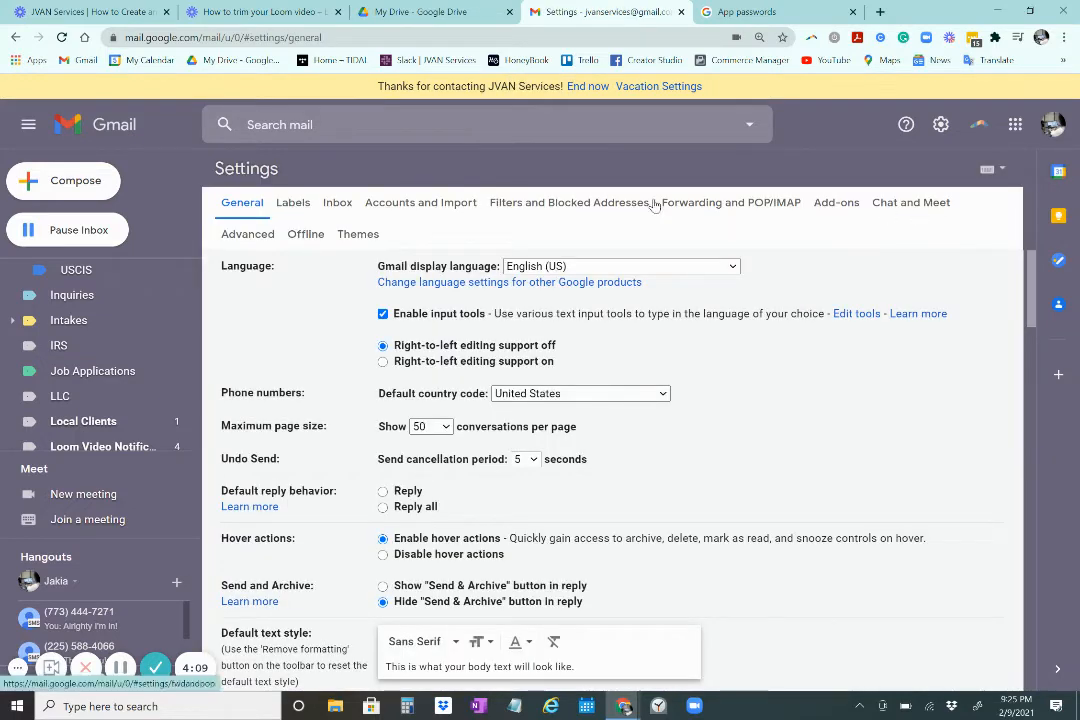
{"action": "left_click", "coordinate": [419, 206]}
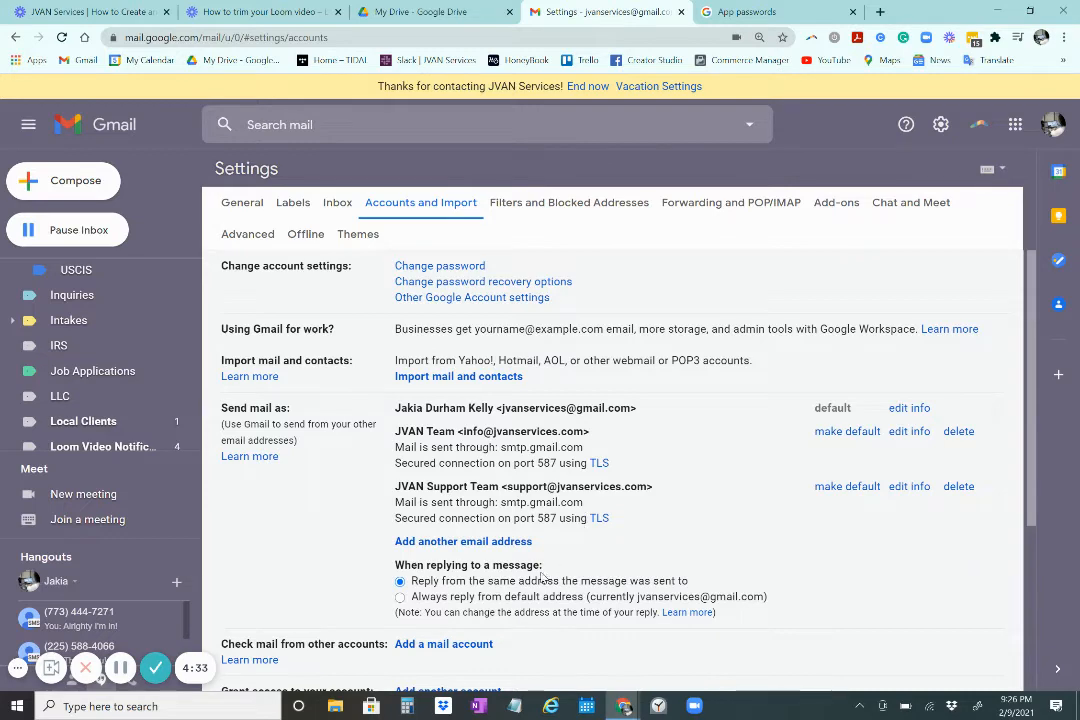
Add a send-as address named 'Admin of JVAN Services' using the jvanservices.com admin e-mail
{"action": "left_click", "coordinate": [469, 549]}
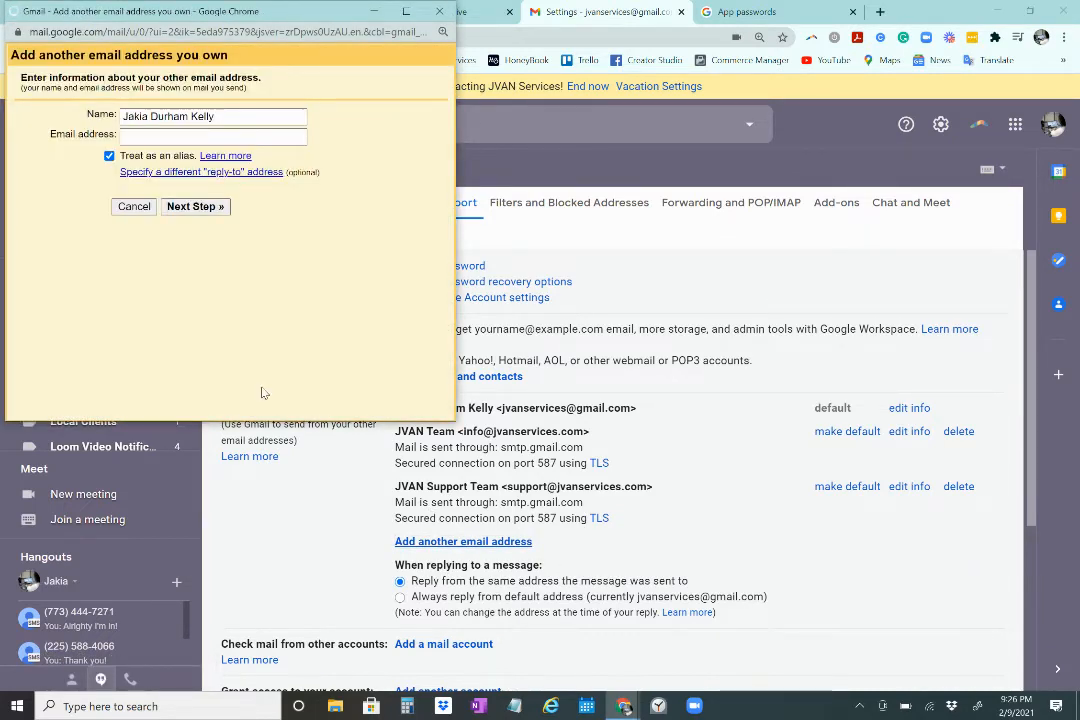
{"action": "left_click", "coordinate": [241, 134]}
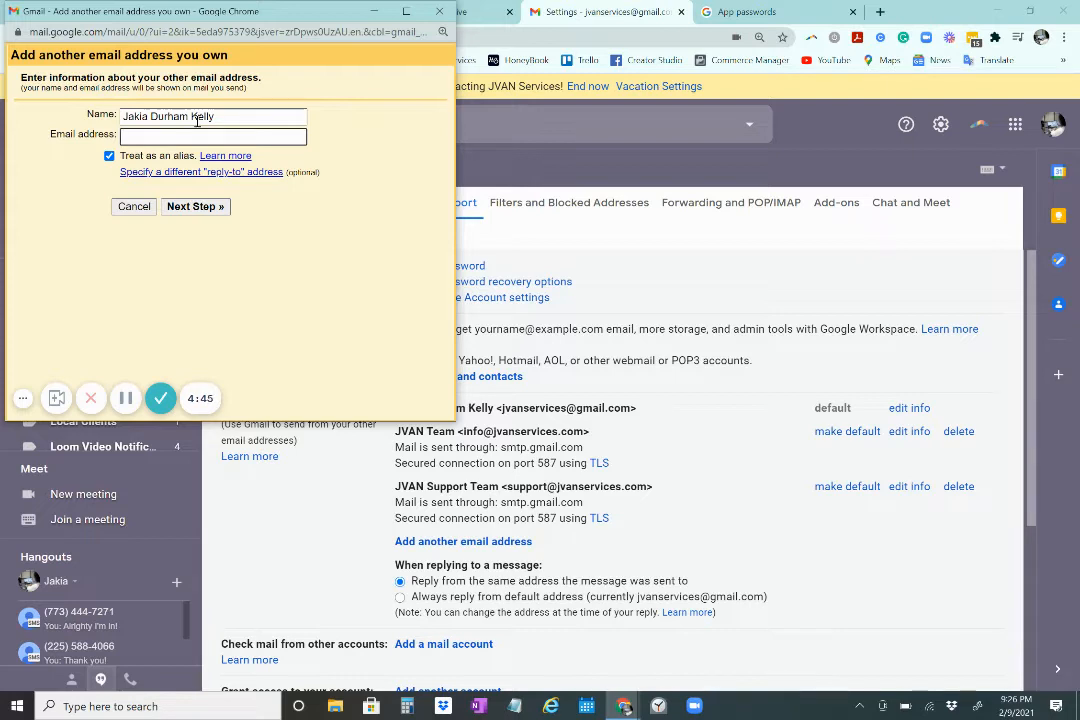
{"action": "double_click", "coordinate": [197, 121]}
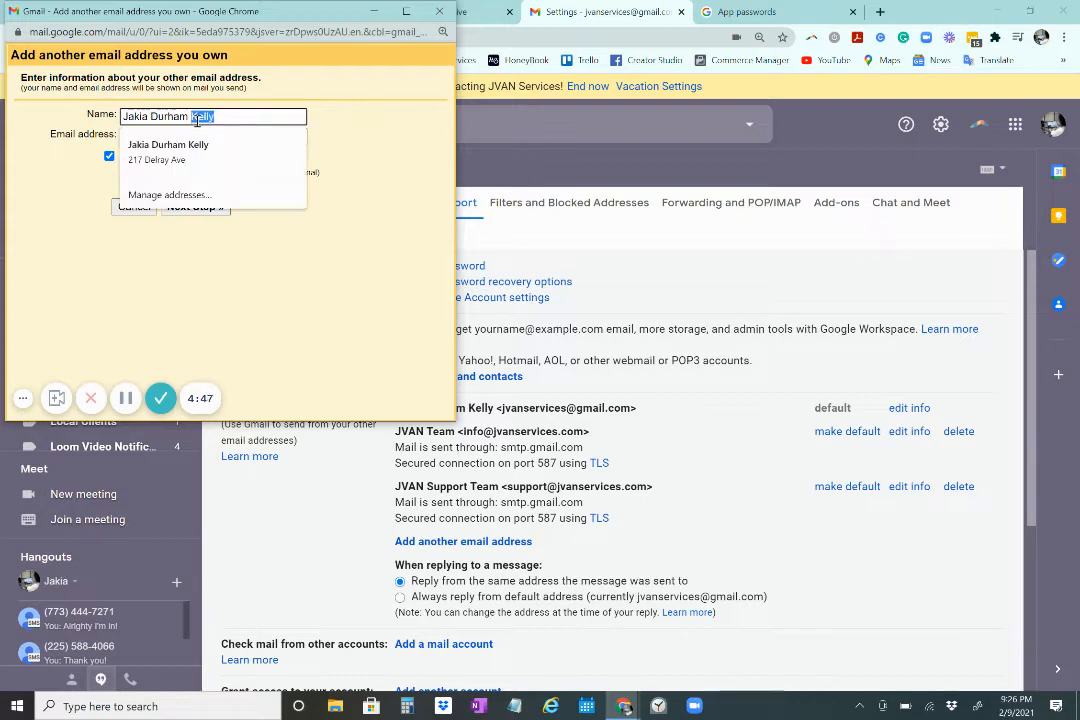
{"action": "key", "text": "ctrl+a"}
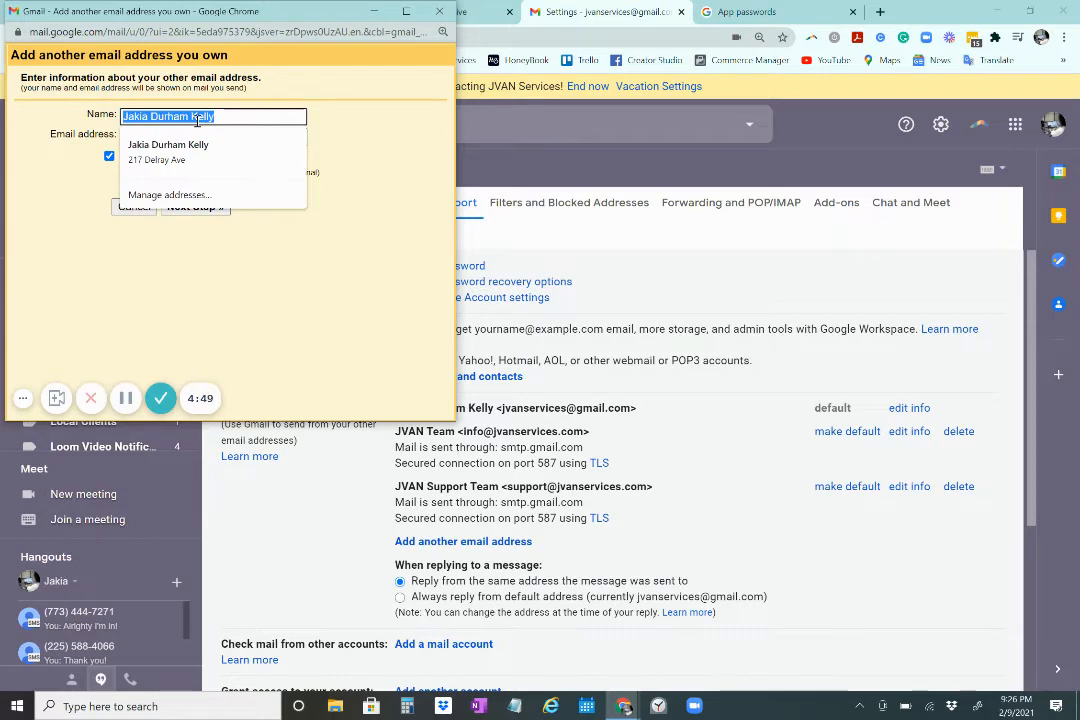
{"action": "type", "text": "Admin of JVAN Services"}
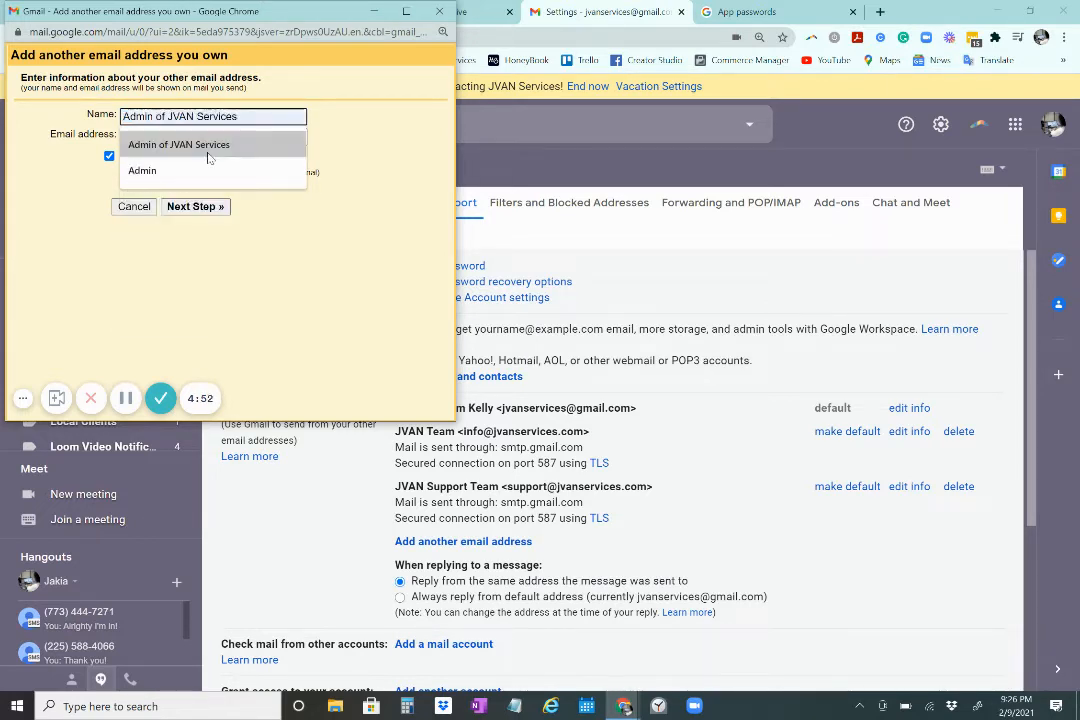
{"action": "left_click", "coordinate": [208, 146]}
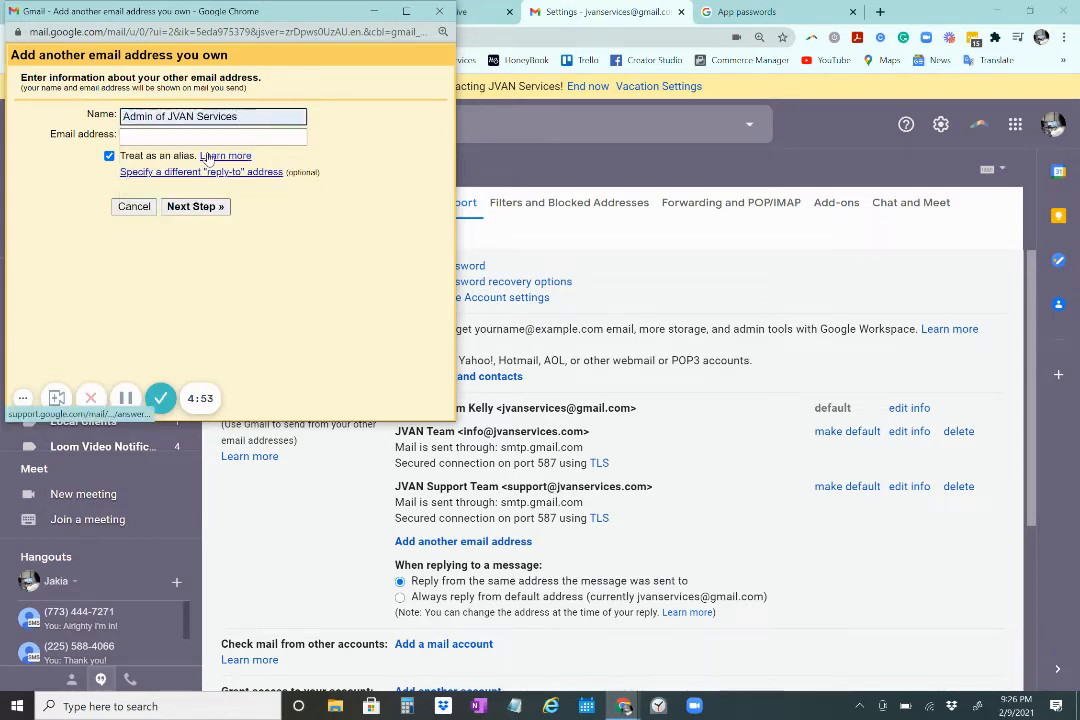
{"action": "left_click", "coordinate": [149, 134]}
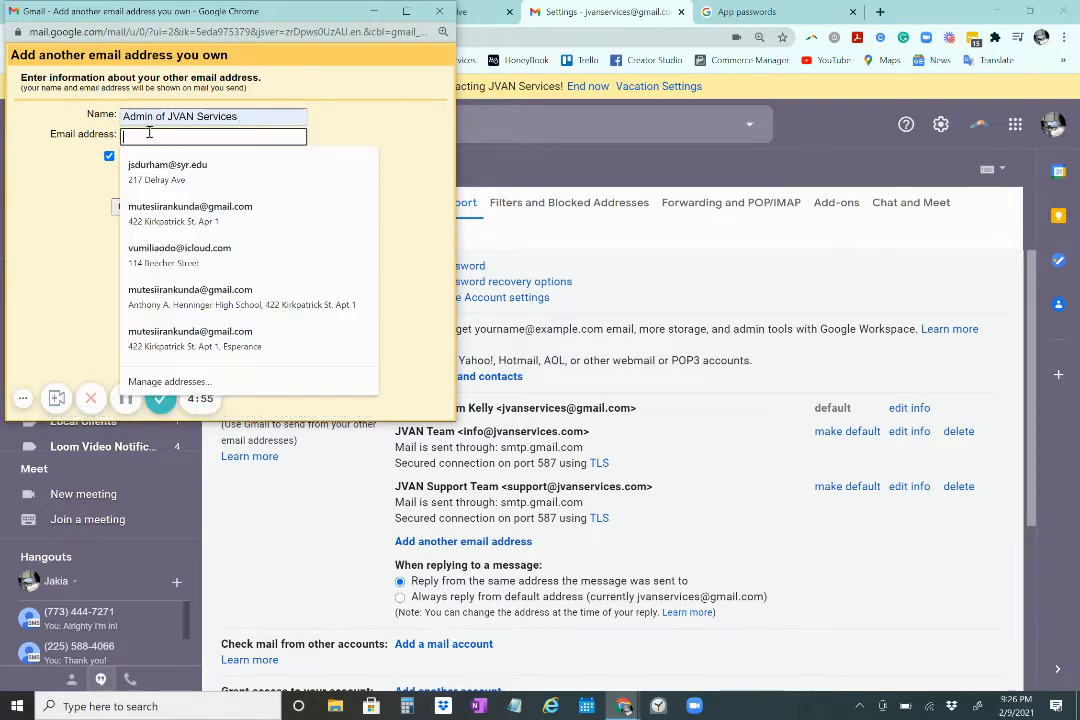
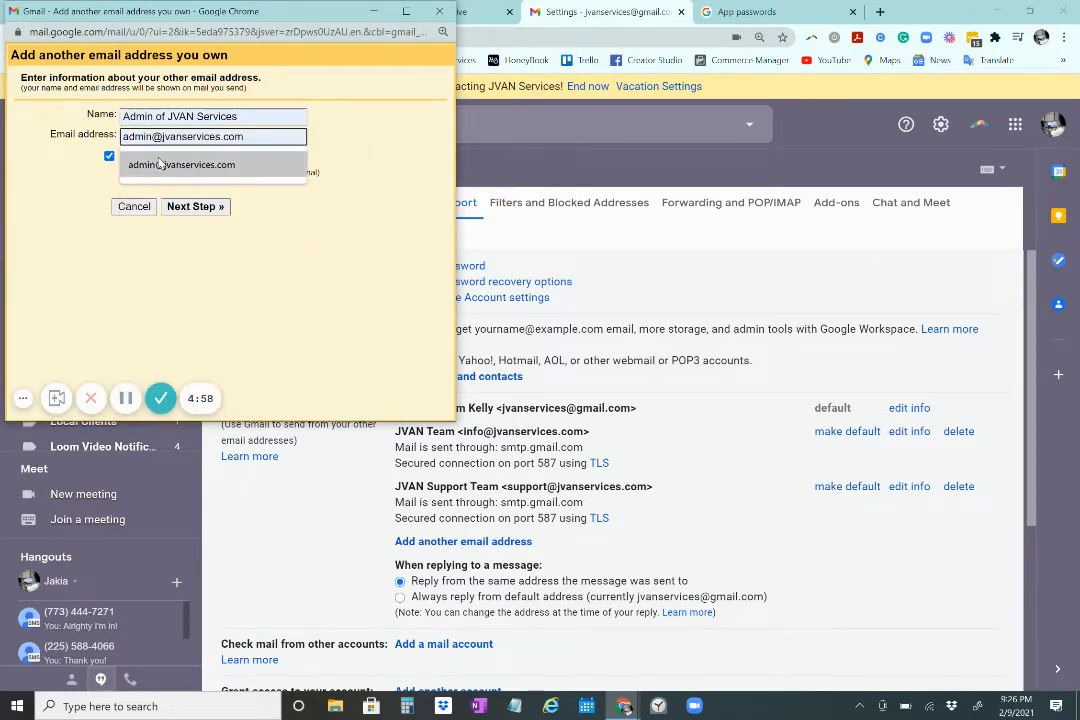
{"action": "left_click", "coordinate": [160, 164]}
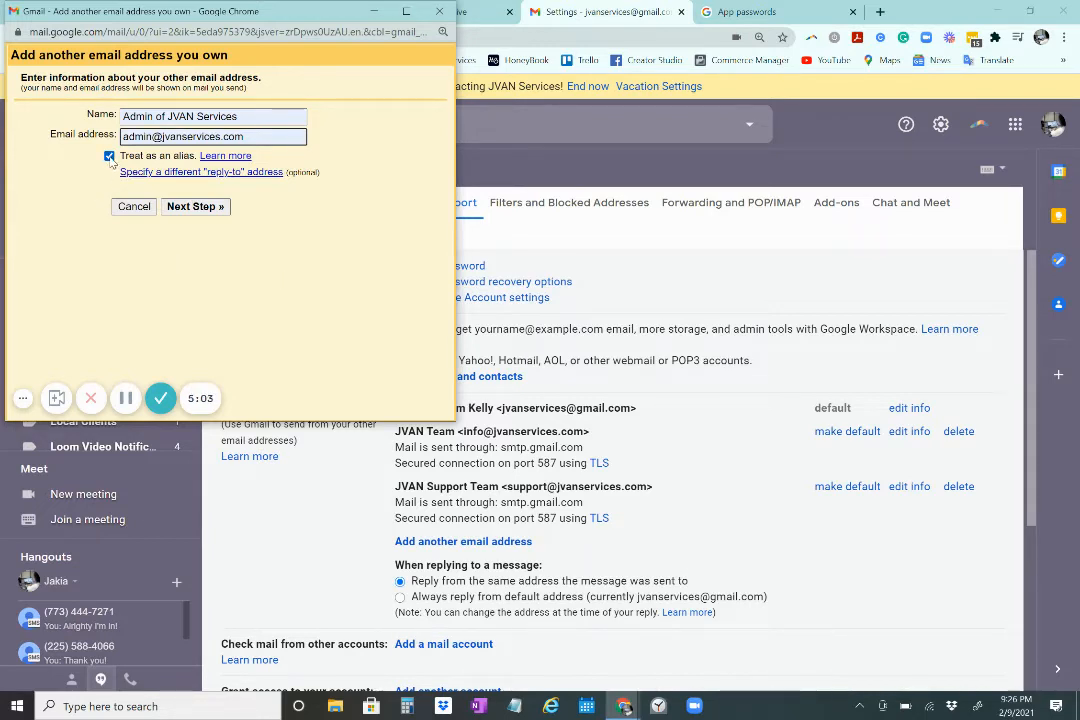
{"action": "left_click", "coordinate": [195, 207]}
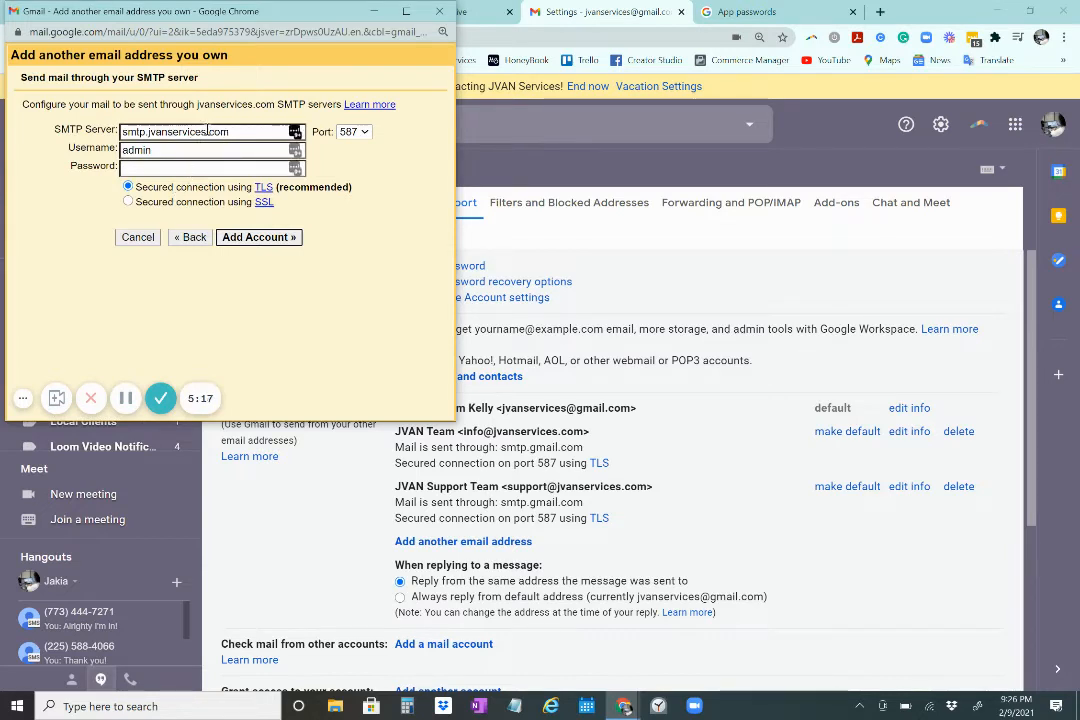
Set SMTP server smtp.gmail.com, the Gmail address as username, the pasted app password, and submit
{"action": "left_click", "coordinate": [257, 168]}
{"action": "key", "text": "BackSpace"}
{"action": "key", "text": "BackSpace"}
{"action": "key", "text": "BackSpace"}
{"action": "key", "text": "BackSpace"}
{"action": "key", "text": "BackSpace"}
{"action": "key", "text": "BackSpace"}
{"action": "key", "text": "BackSpace"}
{"action": "key", "text": "BackSpace"}
{"action": "key", "text": "BackSpace"}
{"action": "key", "text": "BackSpace"}
{"action": "key", "text": "BackSpace"}
{"action": "key", "text": "BackSpace"}
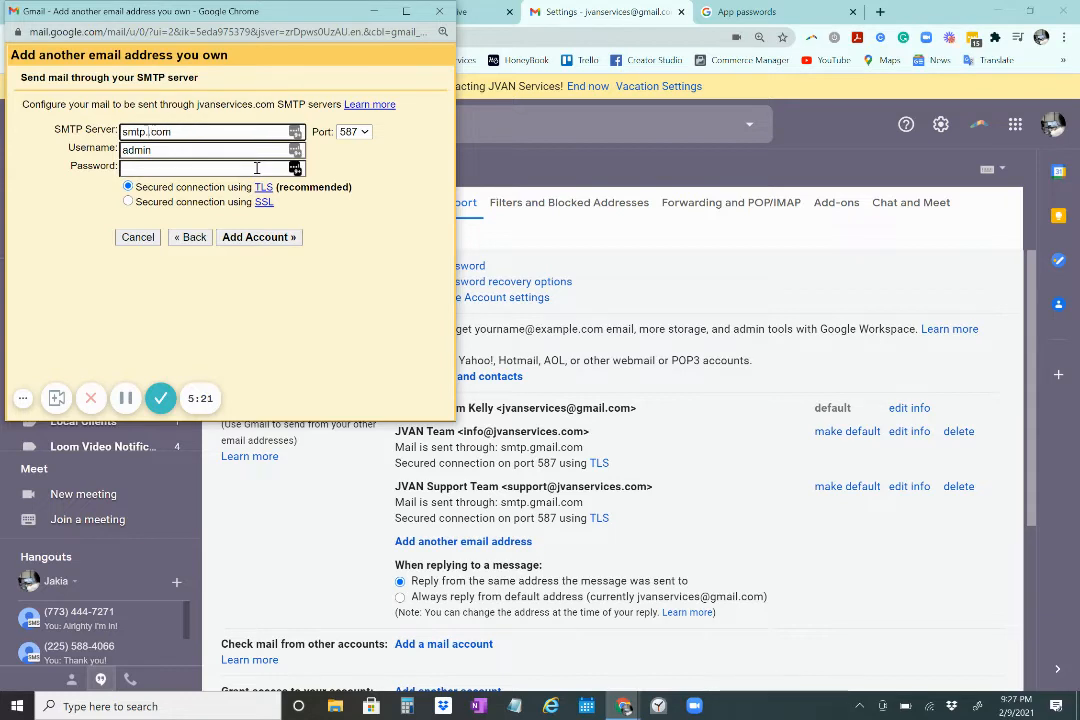
{"action": "type", "text": "gmail."}
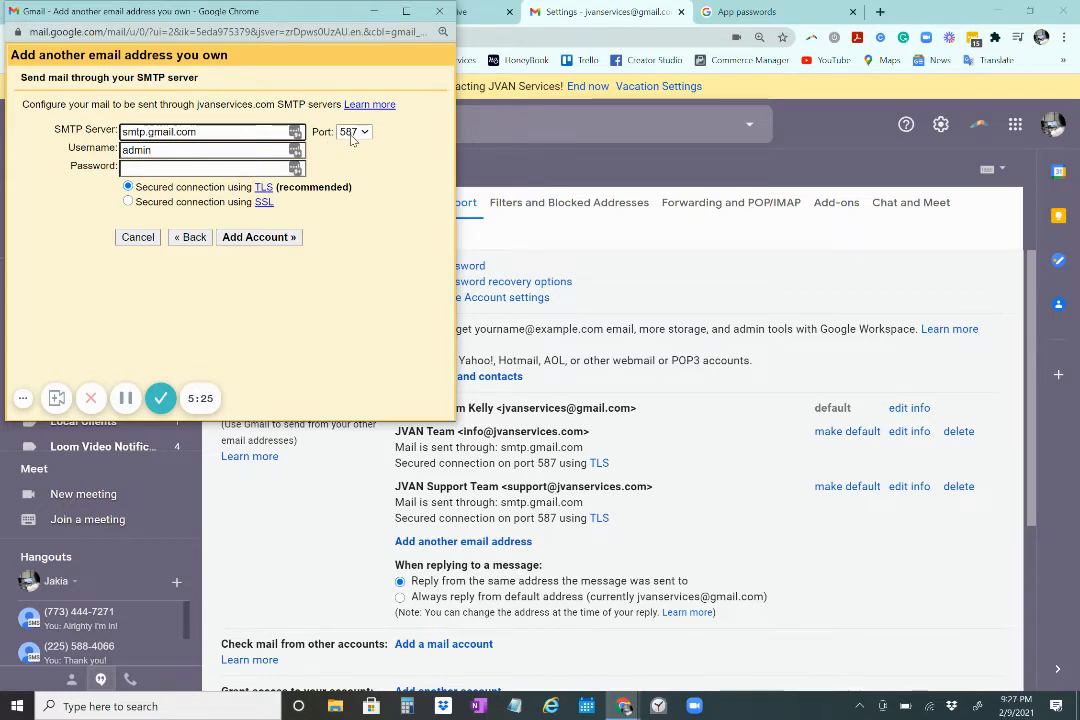
{"action": "double_click", "coordinate": [163, 151]}
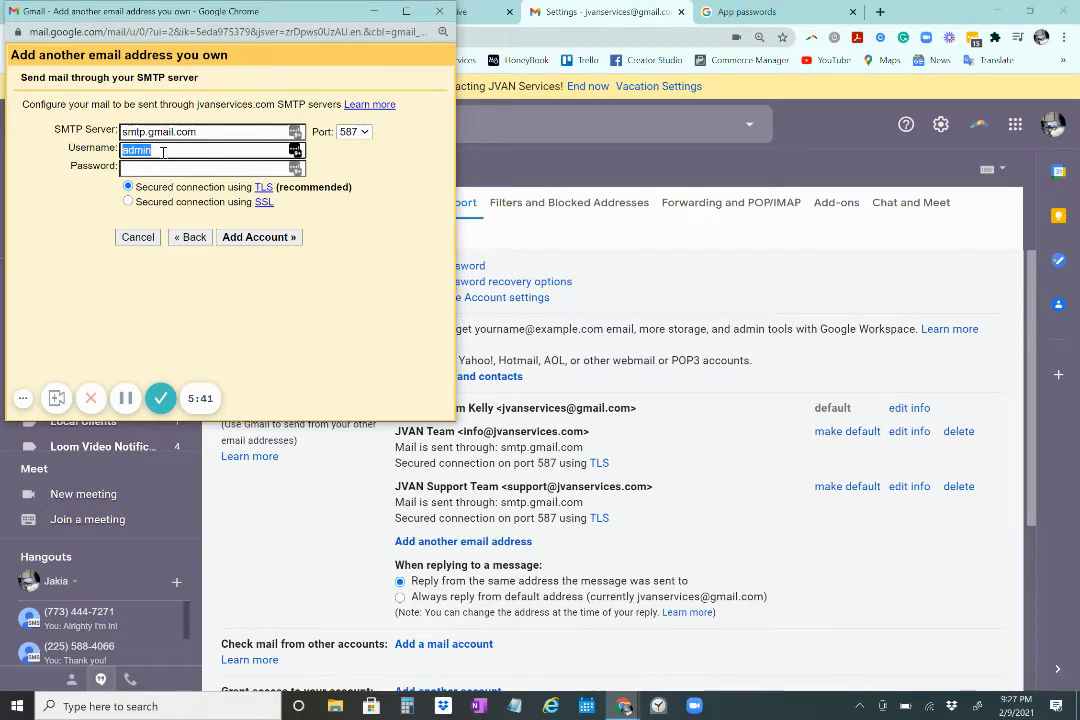
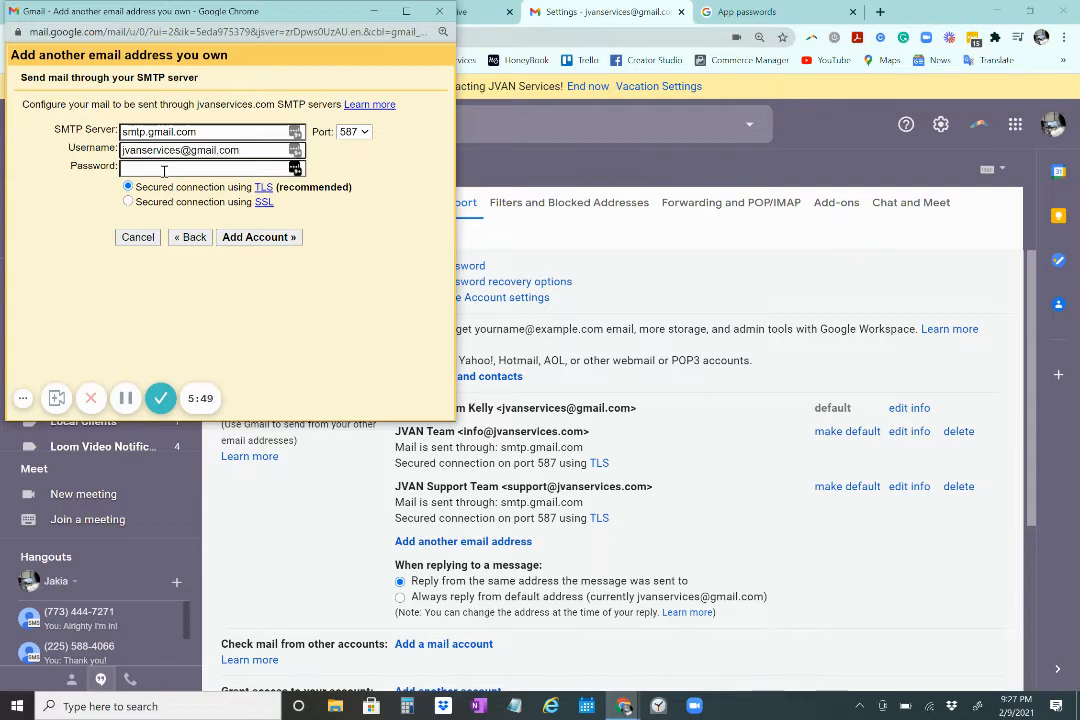
{"action": "left_click", "coordinate": [164, 170]}
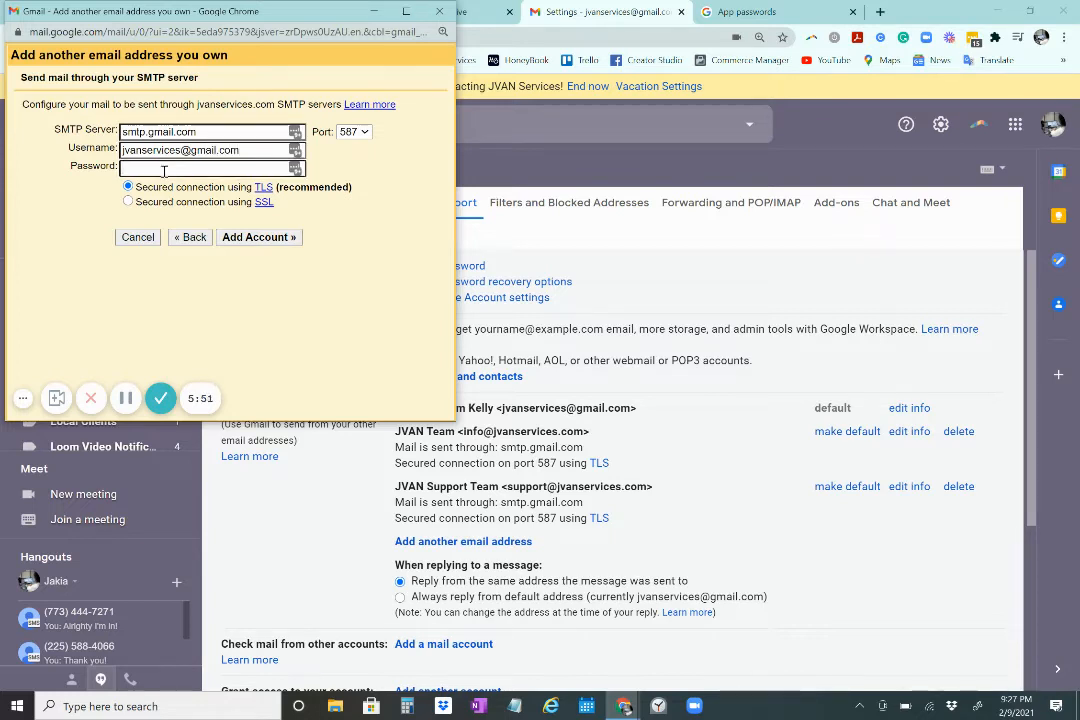
{"action": "key", "text": "ctrl+v"}
{"action": "left_click", "coordinate": [287, 237]}
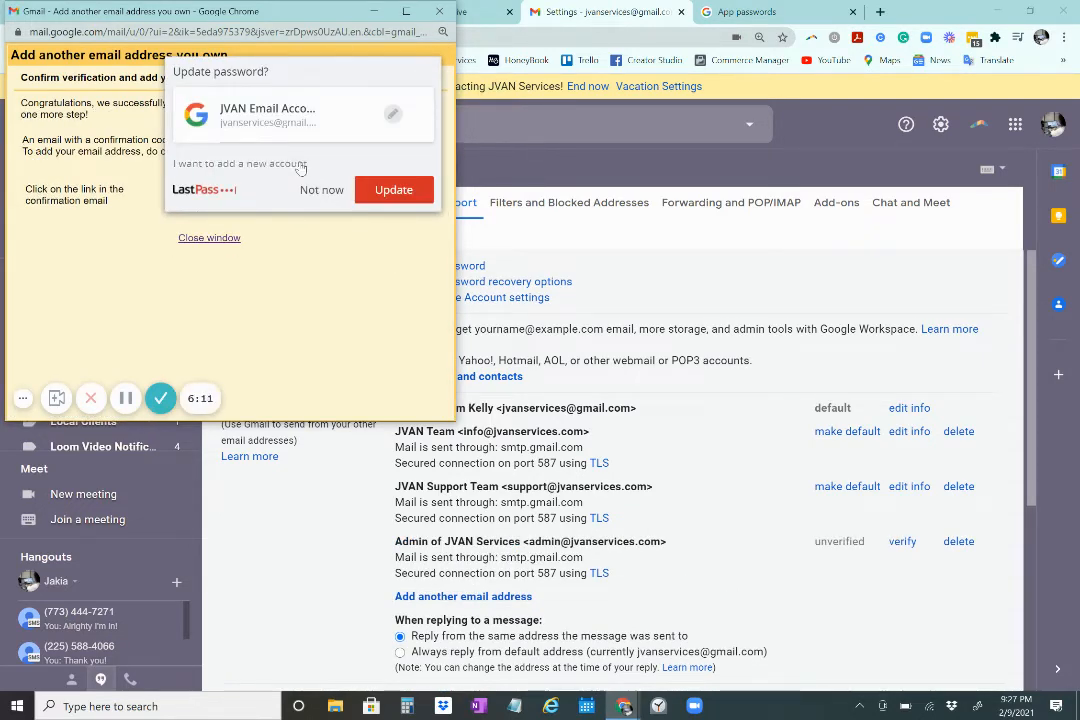
Dismiss the LastPass update prompt and go back to the Gmail inbox
{"action": "left_click", "coordinate": [321, 189]}
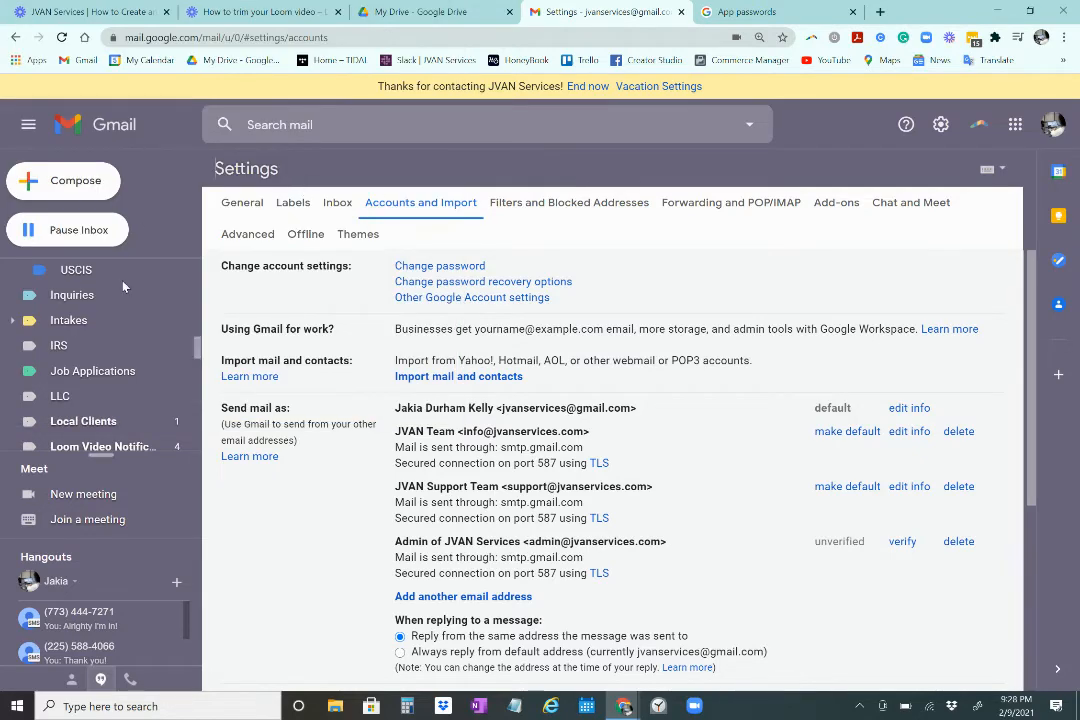
{"action": "scroll", "coordinate": [143, 316], "scroll_direction": "up", "scroll_amount": 10}
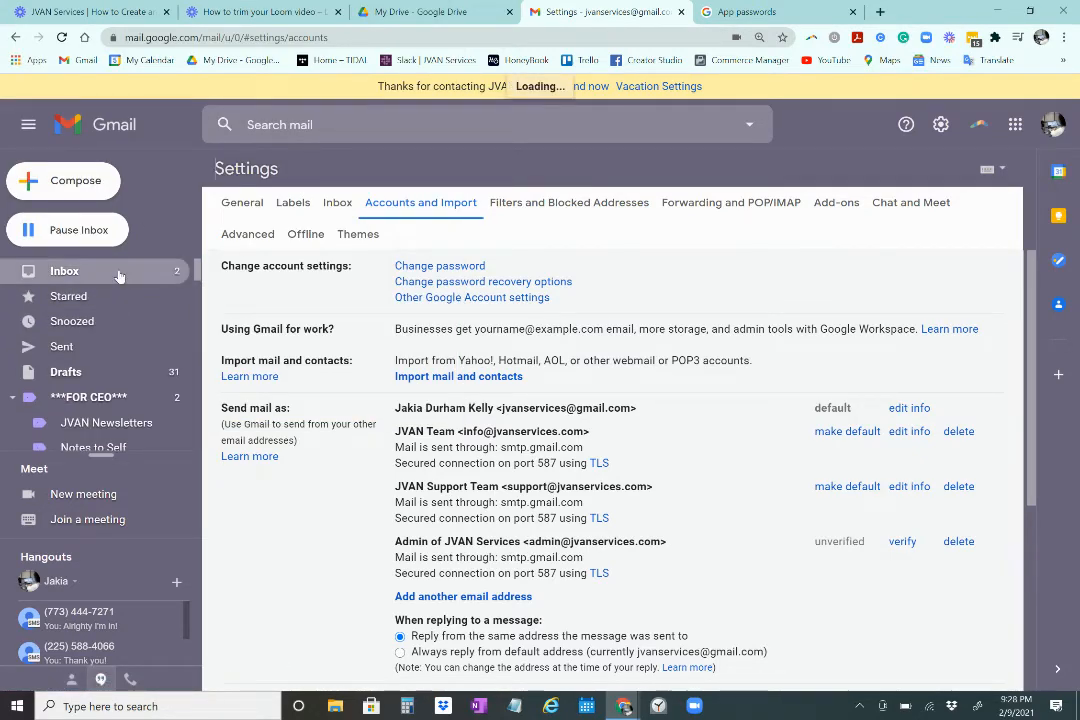
{"action": "left_click", "coordinate": [58, 276]}
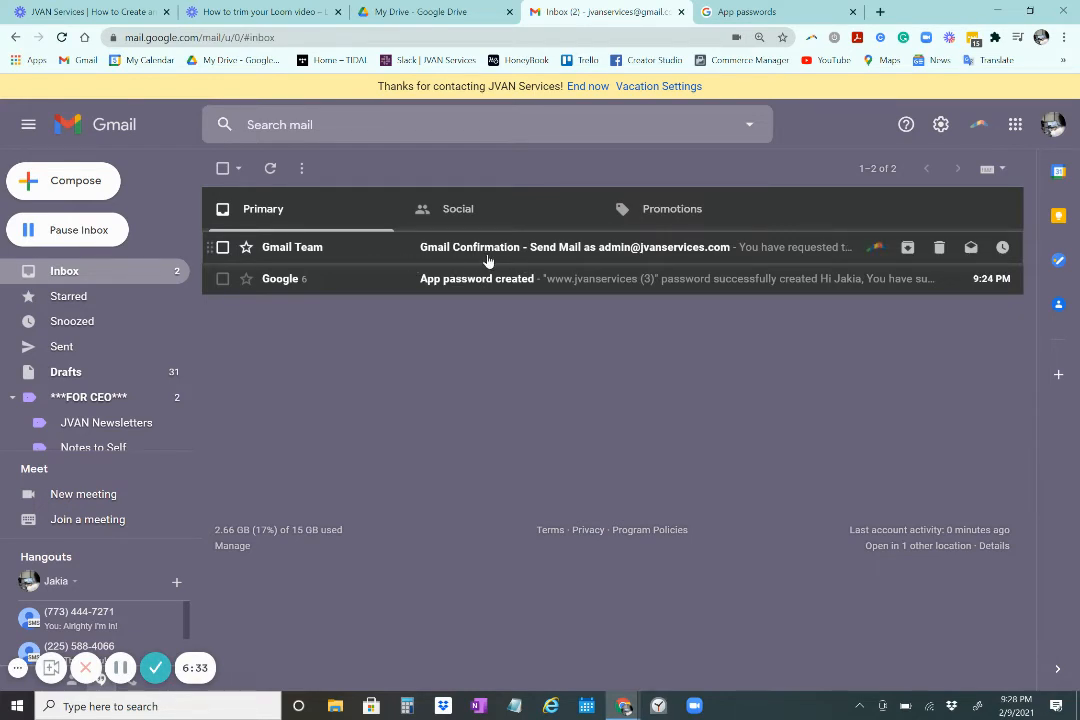
Open the Gmail Confirmation email and copy its confirmation code
{"action": "left_click", "coordinate": [488, 256]}
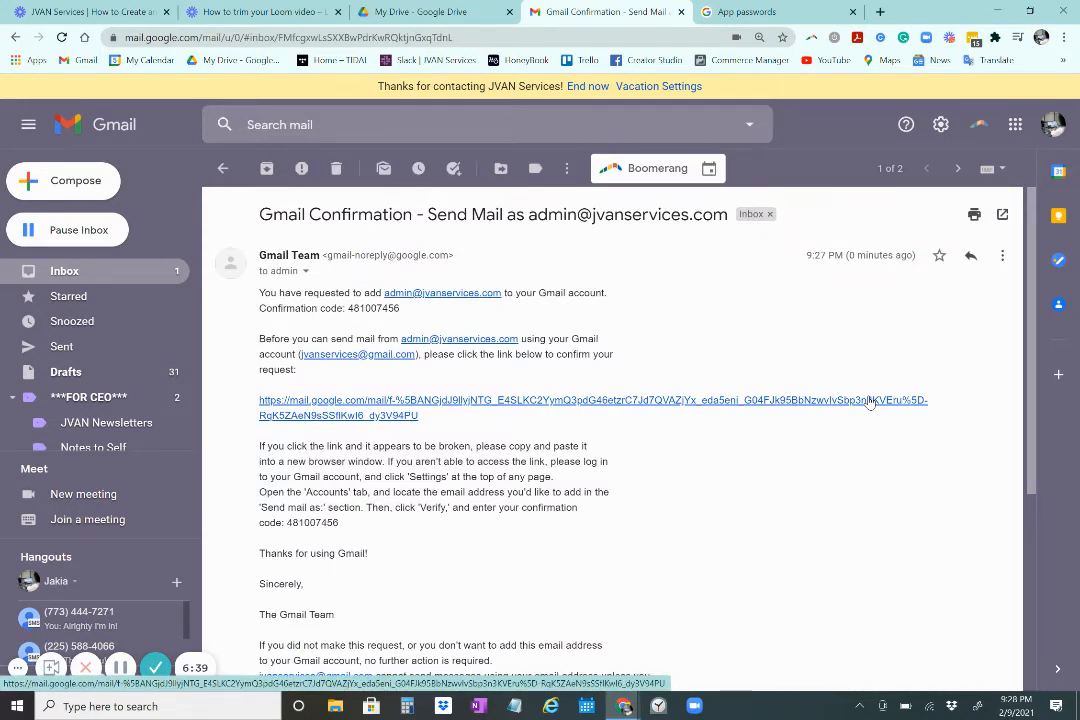
{"action": "left_click", "coordinate": [101, 189]}
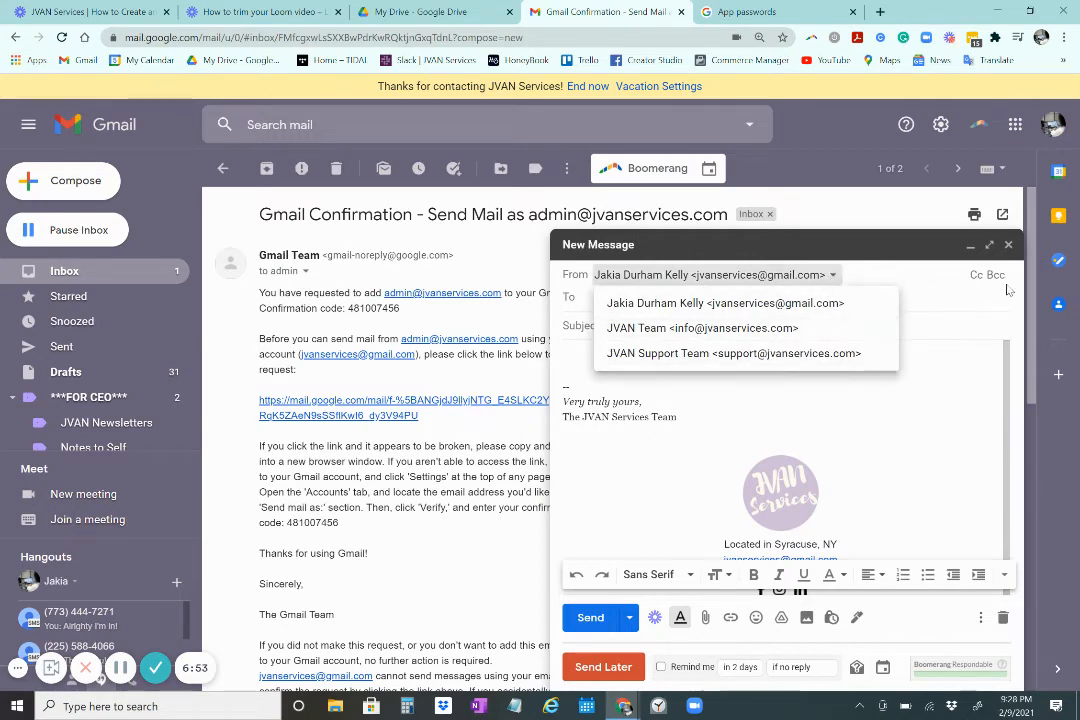
{"action": "left_click", "coordinate": [1009, 246]}
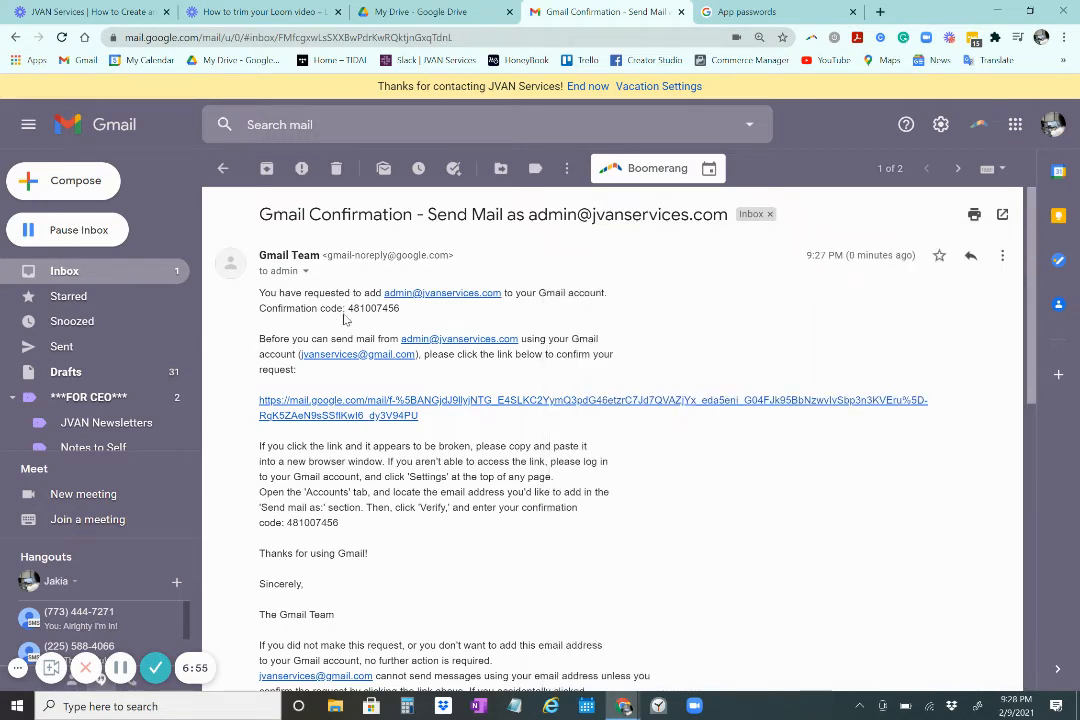
{"action": "left_click_drag", "start_coordinate": [346, 308], "coordinate": [393, 309]}
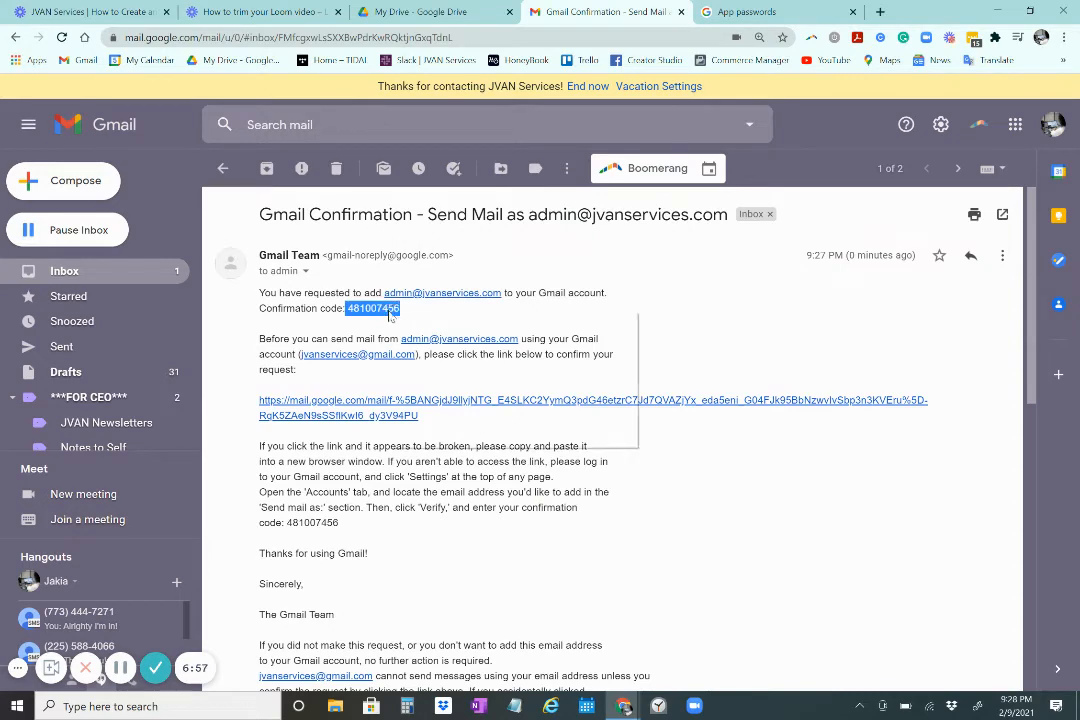
{"action": "right_click", "coordinate": [393, 309]}
{"action": "left_click", "coordinate": [430, 321]}
Submit the pasted code in the verification window, then open the email's confirmation link
{"action": "left_click", "coordinate": [624, 706]}
{"action": "left_click", "coordinate": [774, 641]}
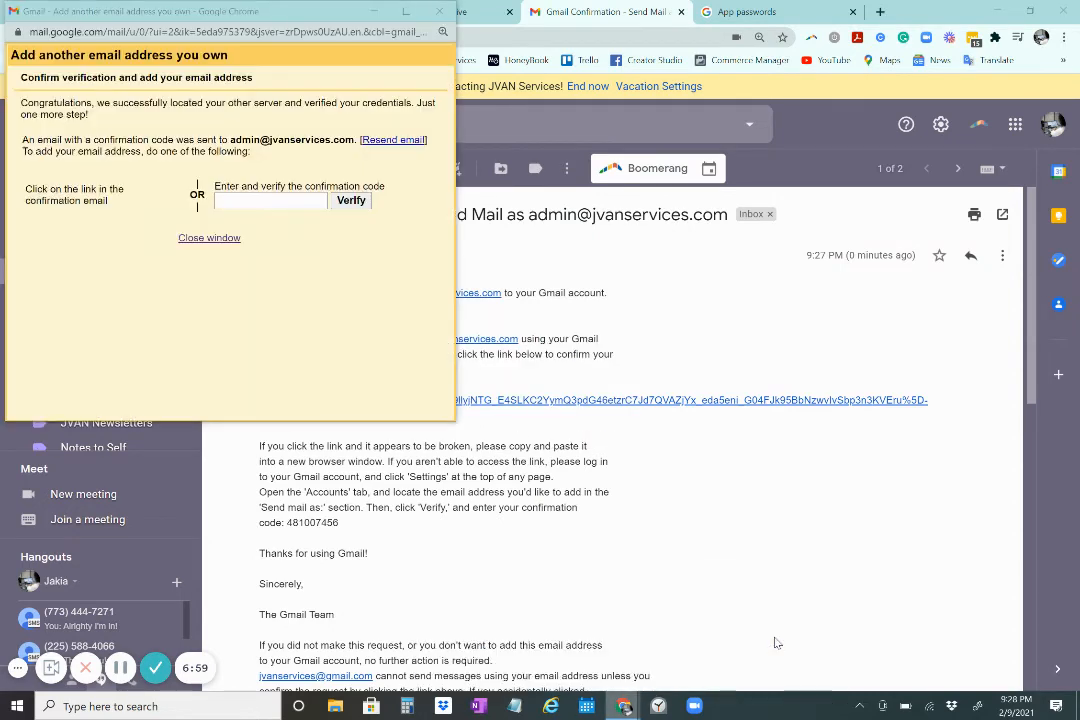
{"action": "left_click", "coordinate": [264, 201]}
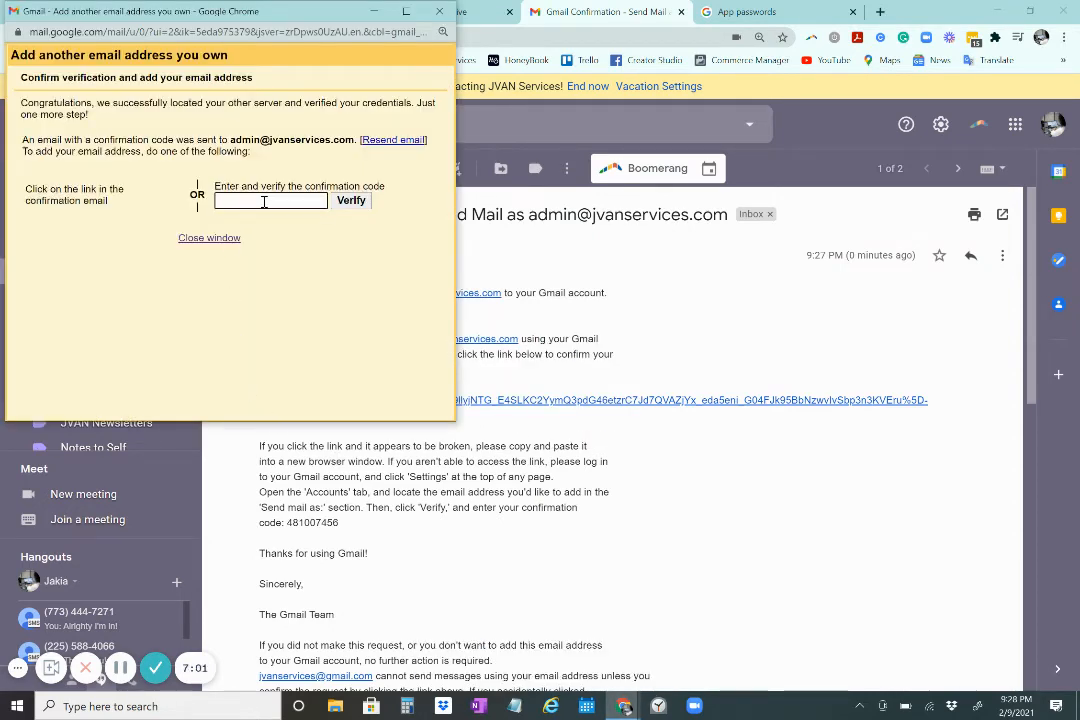
{"action": "key", "text": "ctrl+v"}
{"action": "left_click", "coordinate": [351, 200]}
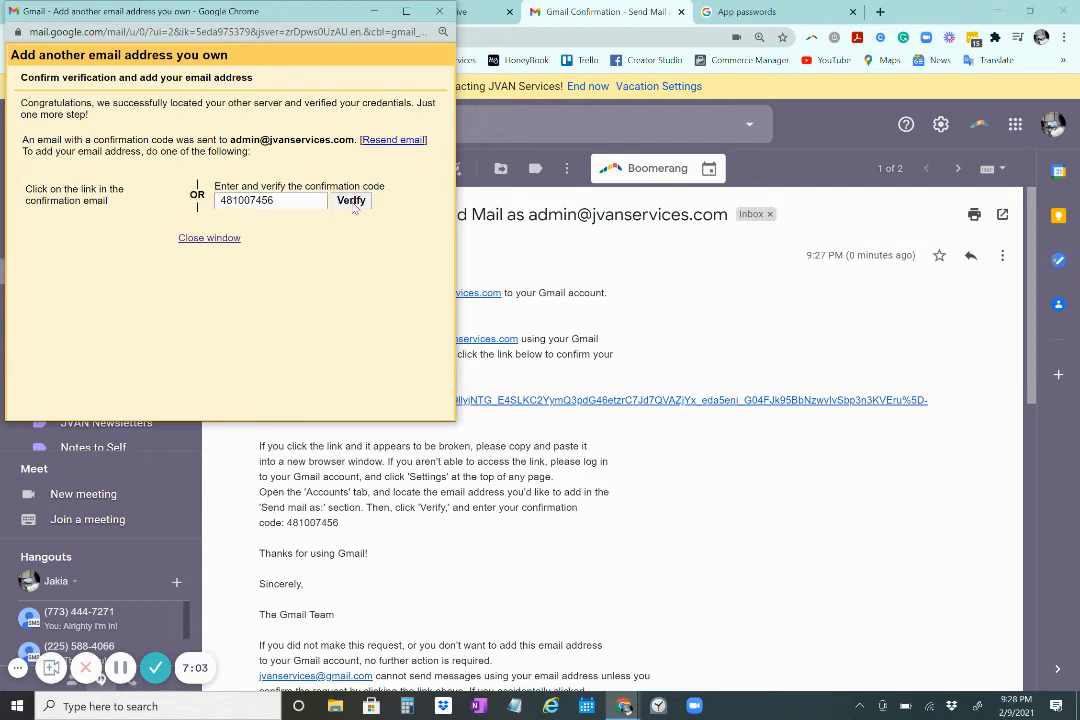
{"action": "left_click", "coordinate": [658, 406]}
{"action": "left_click", "coordinate": [658, 406]}
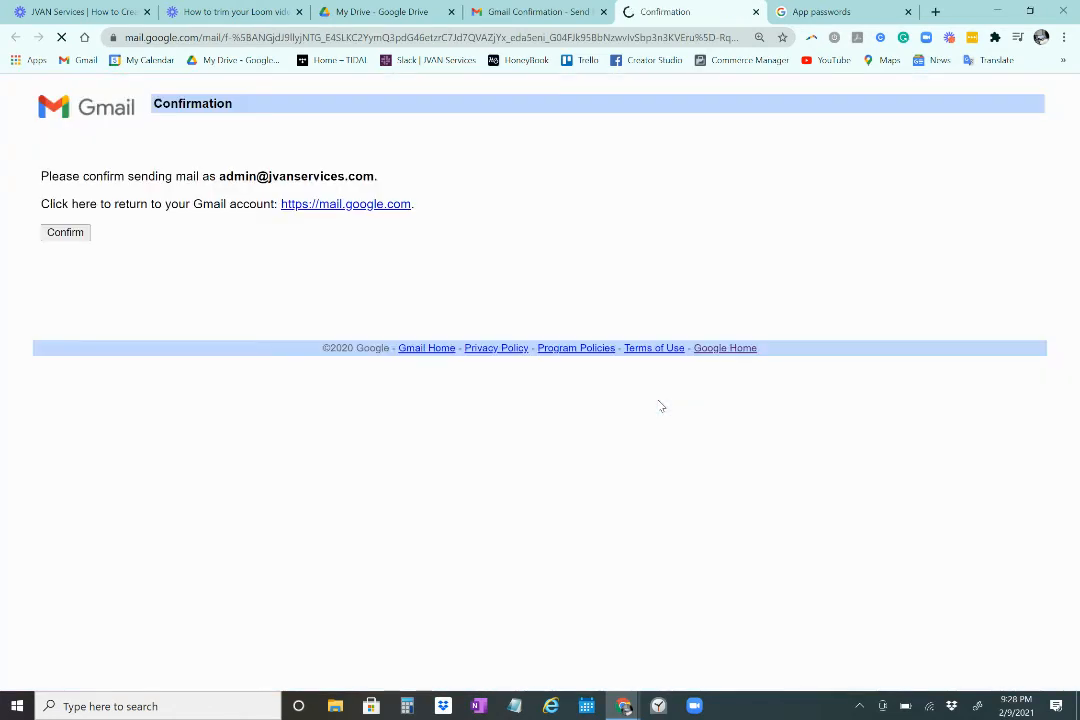
Confirm sending as the admin address, return to Gmail, and close the confirmation tab
{"action": "left_click", "coordinate": [82, 242]}
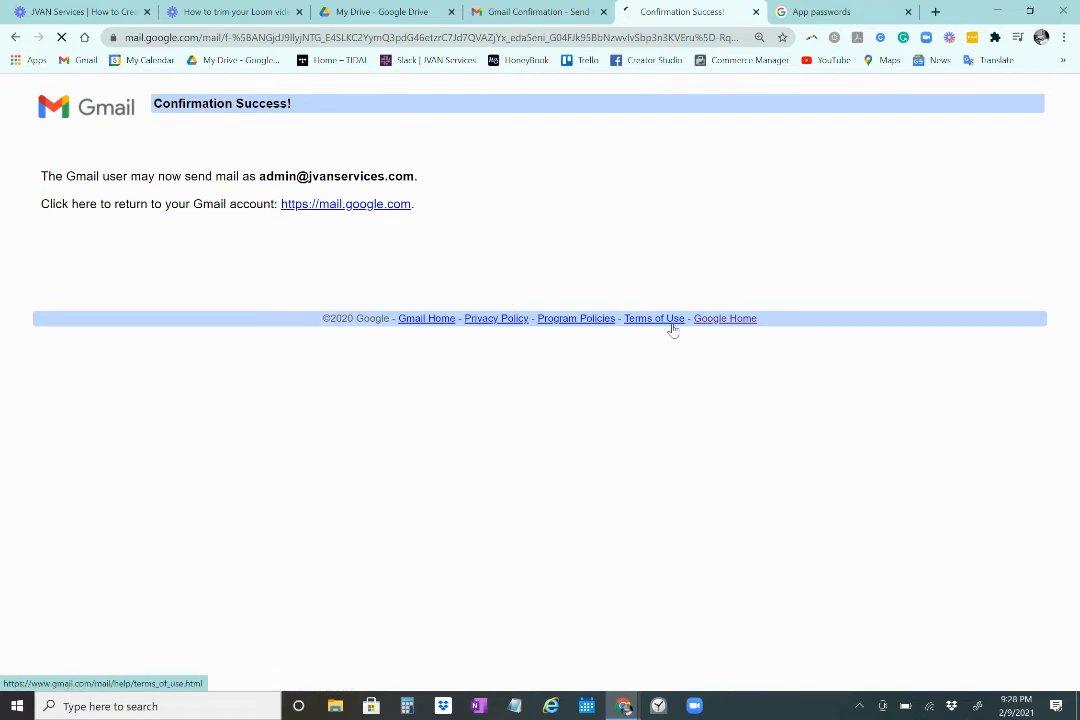
{"action": "left_click", "coordinate": [361, 207]}
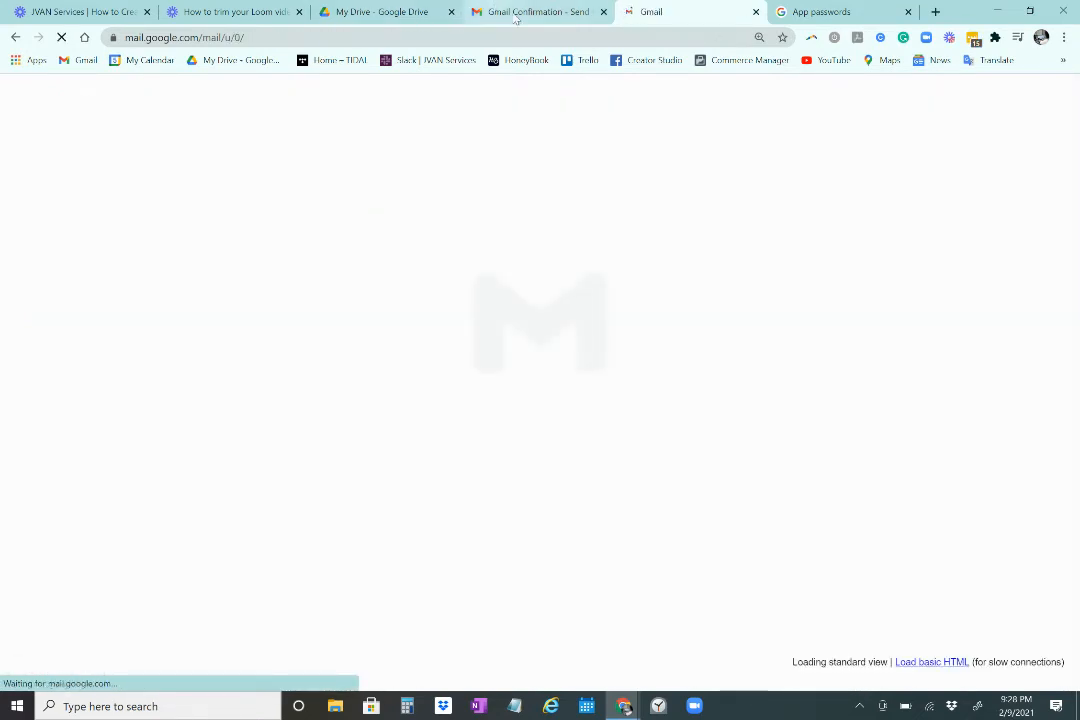
{"action": "left_click", "coordinate": [603, 11]}
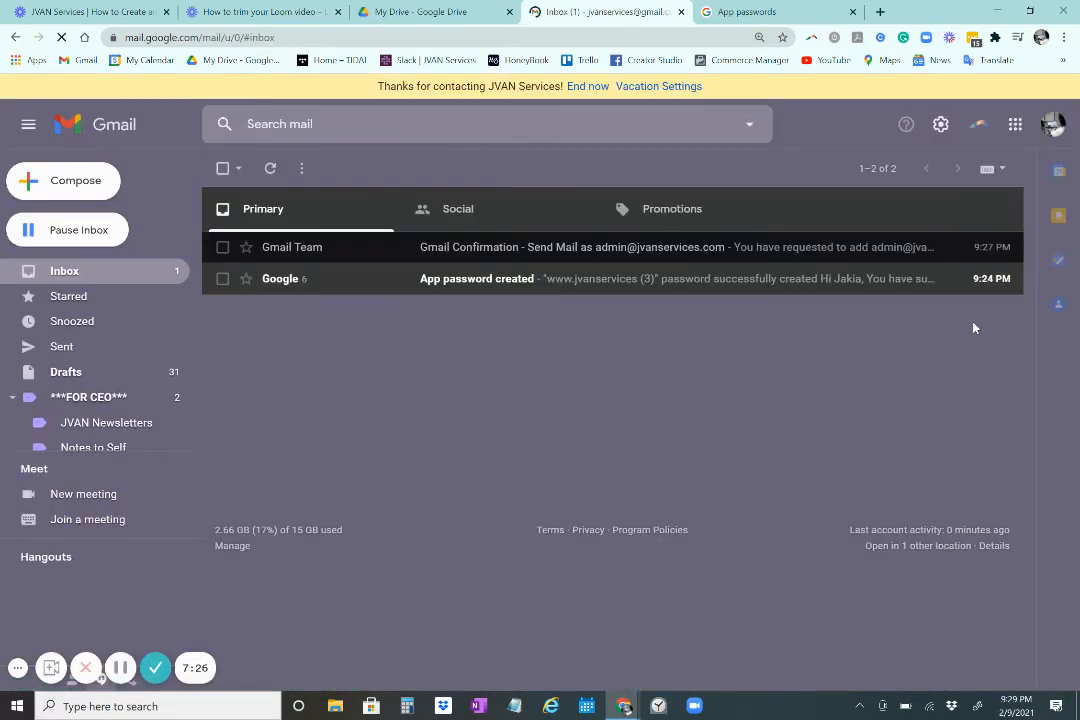
Confirm Admin of JVAN Services appears as a From option in a new draft, discard it, and open quick settings
{"action": "left_click", "coordinate": [68, 182]}
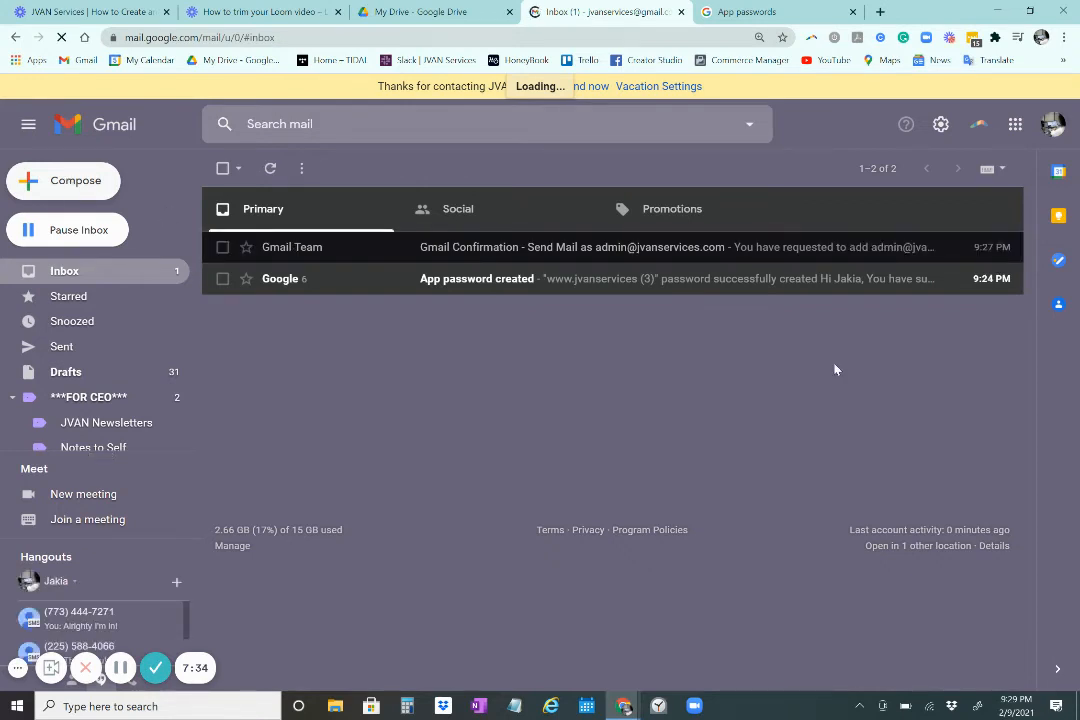
{"action": "left_click", "coordinate": [88, 190]}
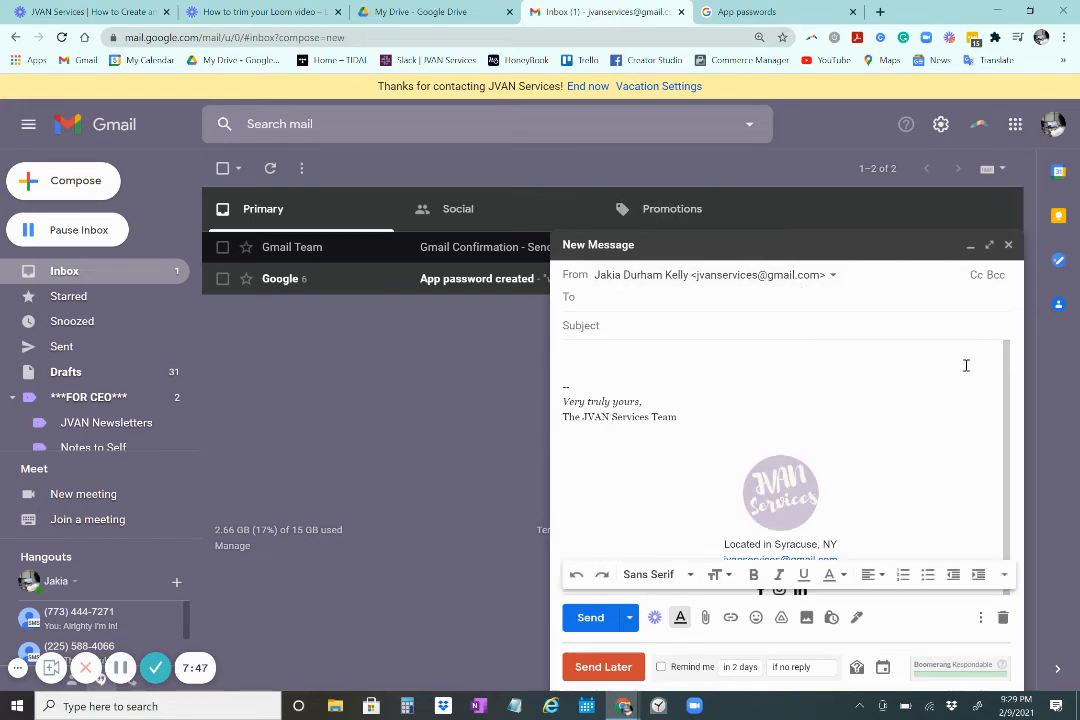
{"action": "left_click", "coordinate": [832, 280]}
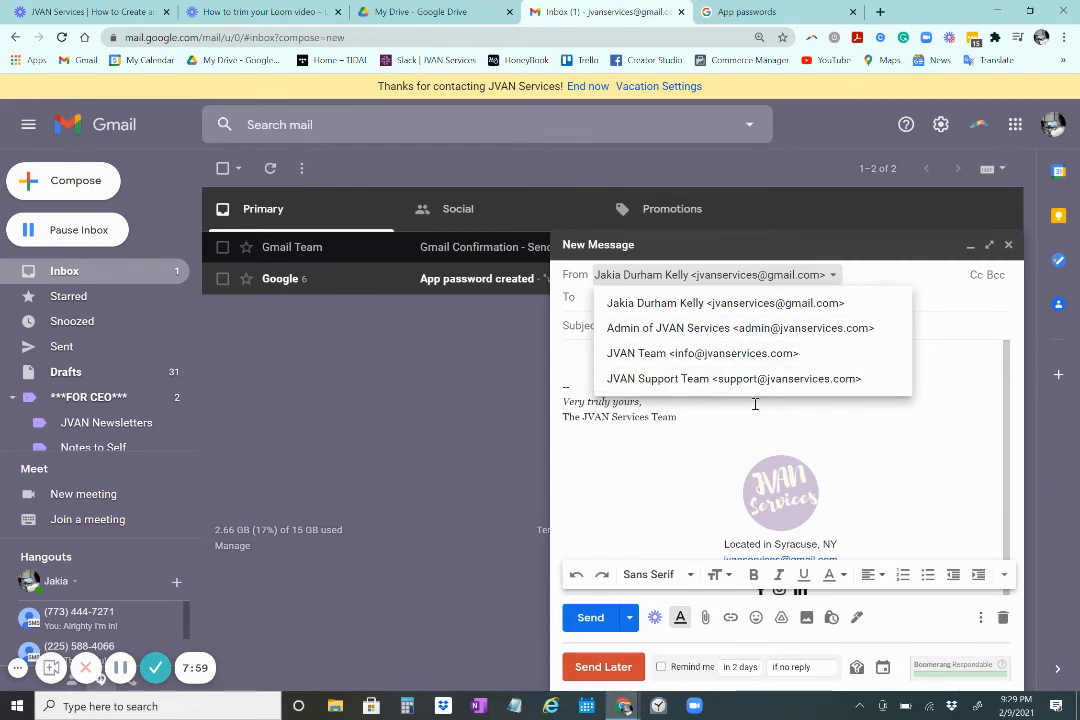
{"action": "left_click", "coordinate": [1003, 618]}
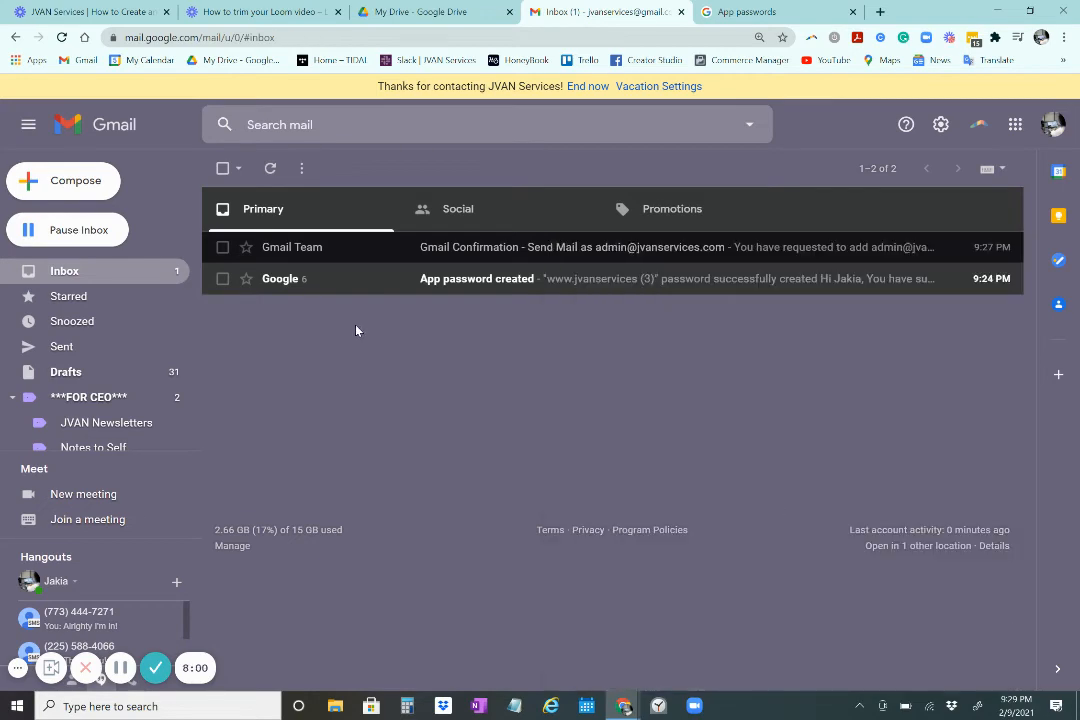
{"action": "left_click", "coordinate": [941, 134]}
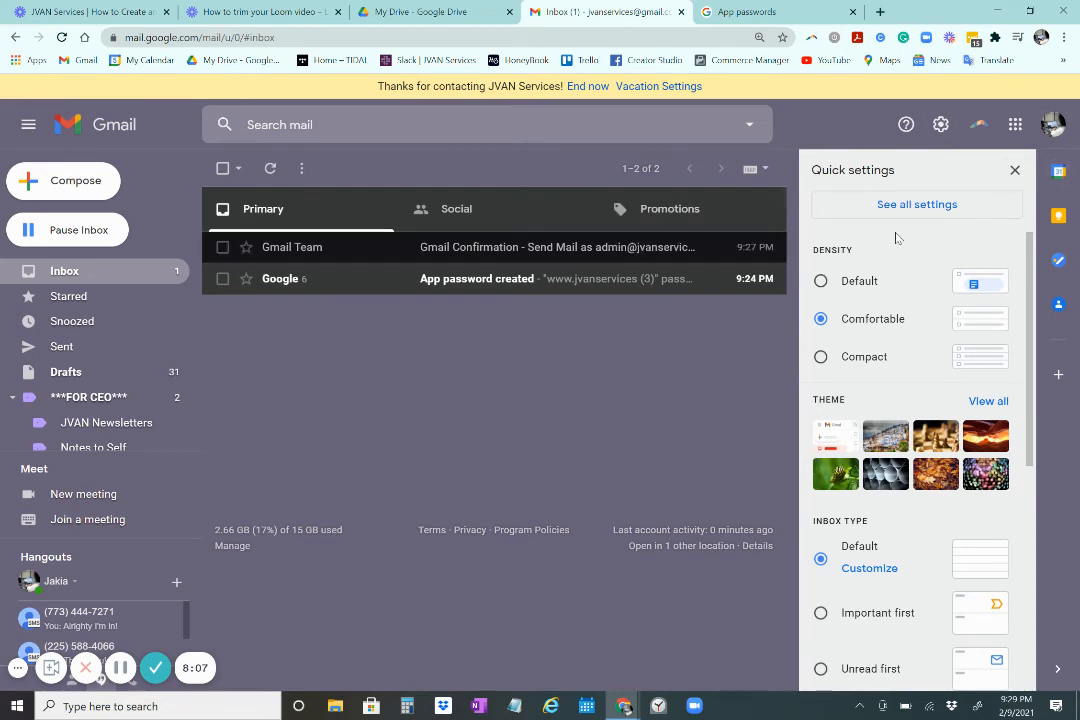
Verify Accounts and Import lists Admin of JVAN Services via smtp.gmail.com port 587, then return to Inbox
{"action": "left_click", "coordinate": [918, 205]}
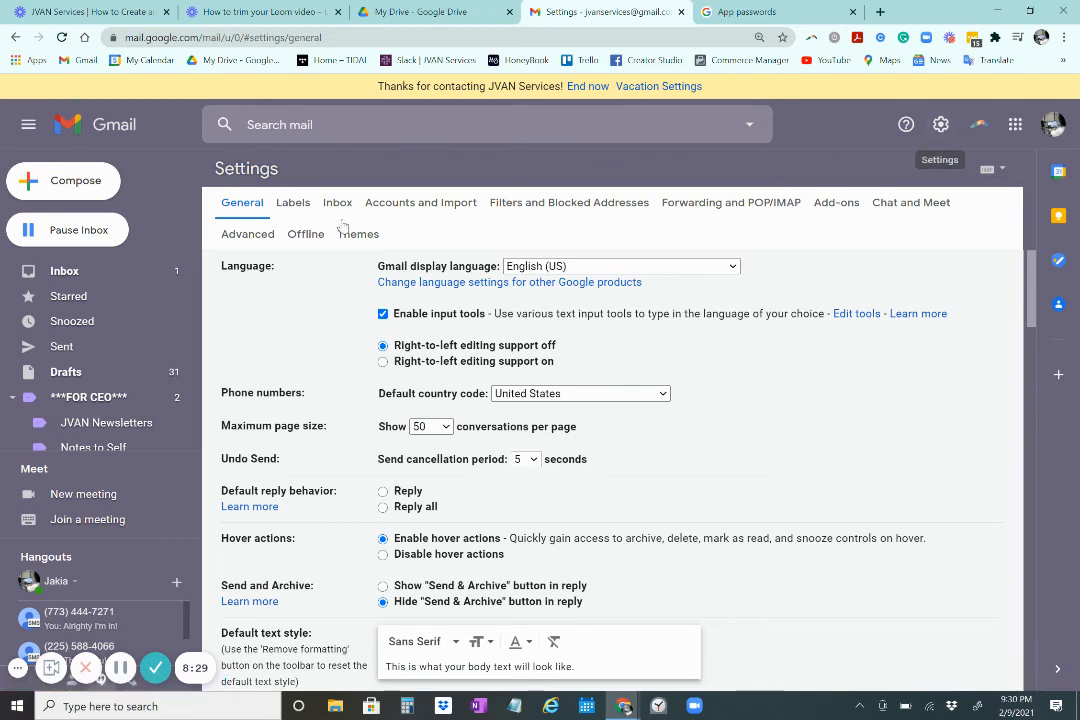
{"action": "left_click", "coordinate": [400, 210]}
{"action": "scroll", "coordinate": [571, 294], "scroll_direction": "down", "scroll_amount": 3}
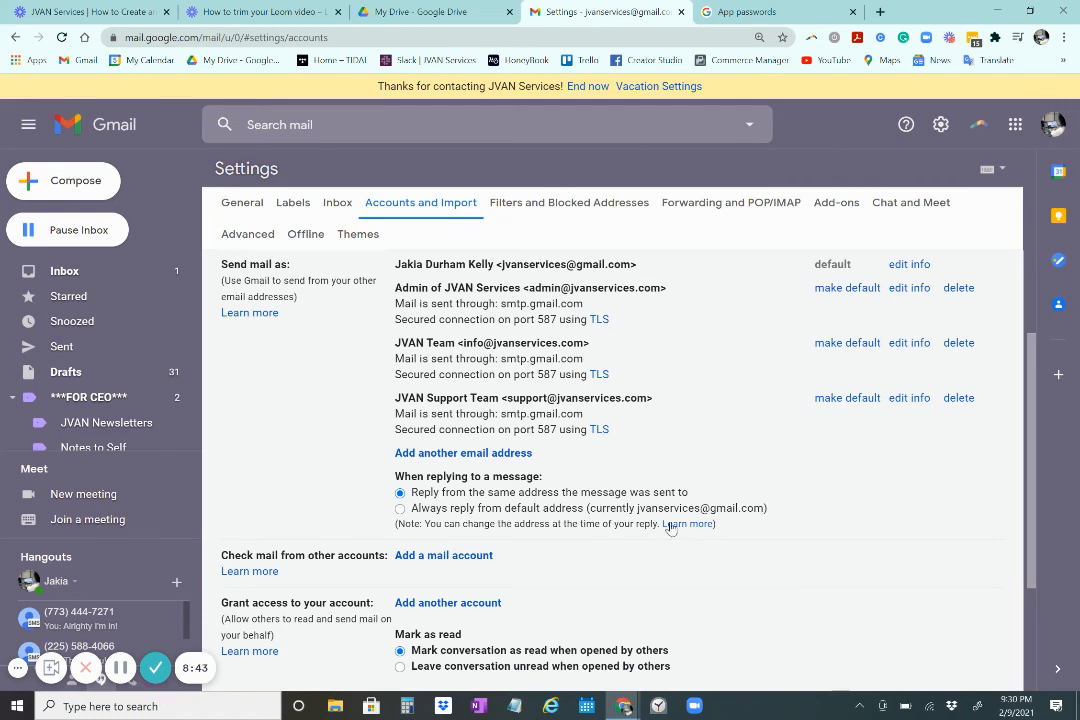
{"action": "left_click_drag", "start_coordinate": [634, 509], "coordinate": [776, 508]}
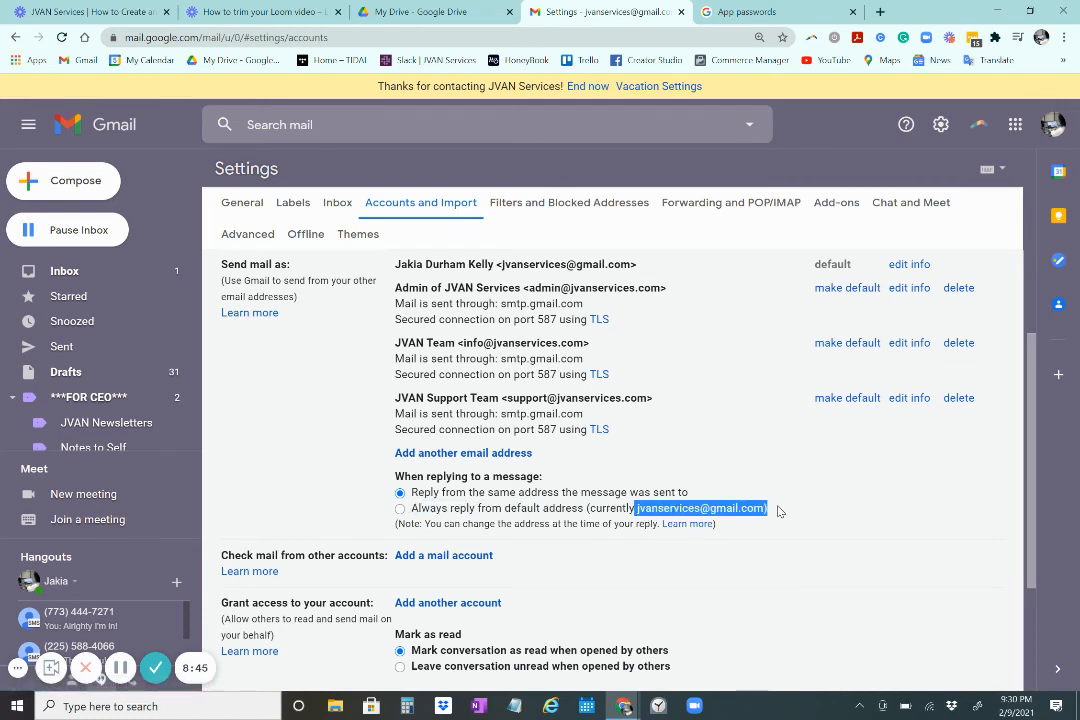
{"action": "left_click", "coordinate": [798, 511]}
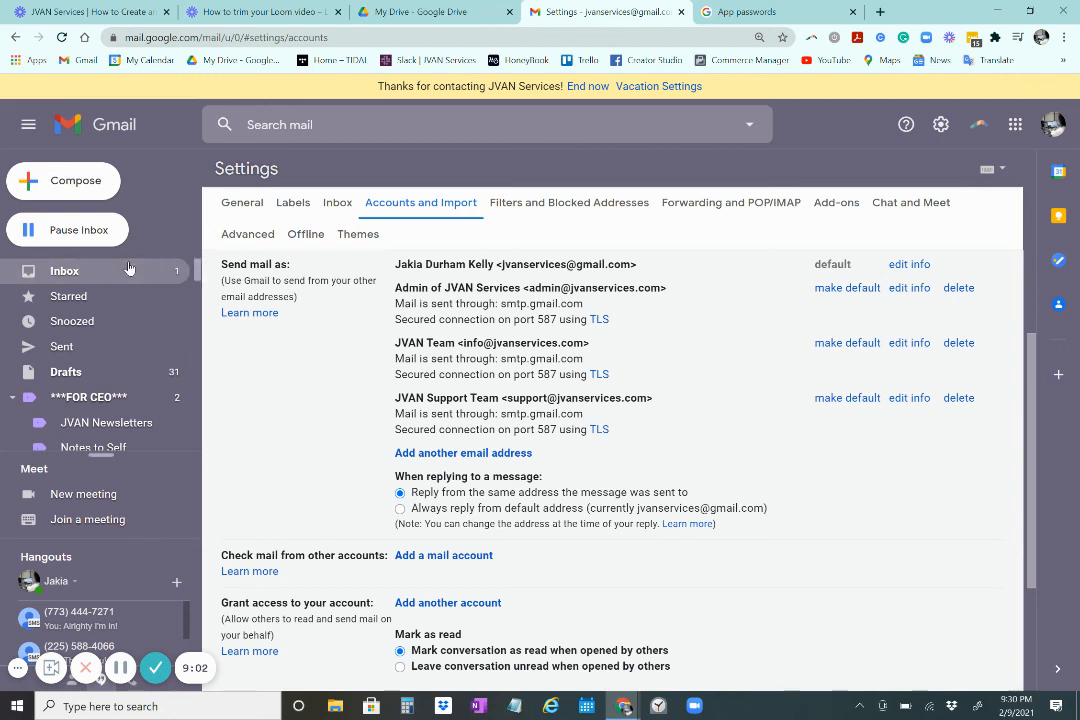
{"action": "left_click", "coordinate": [128, 268]}
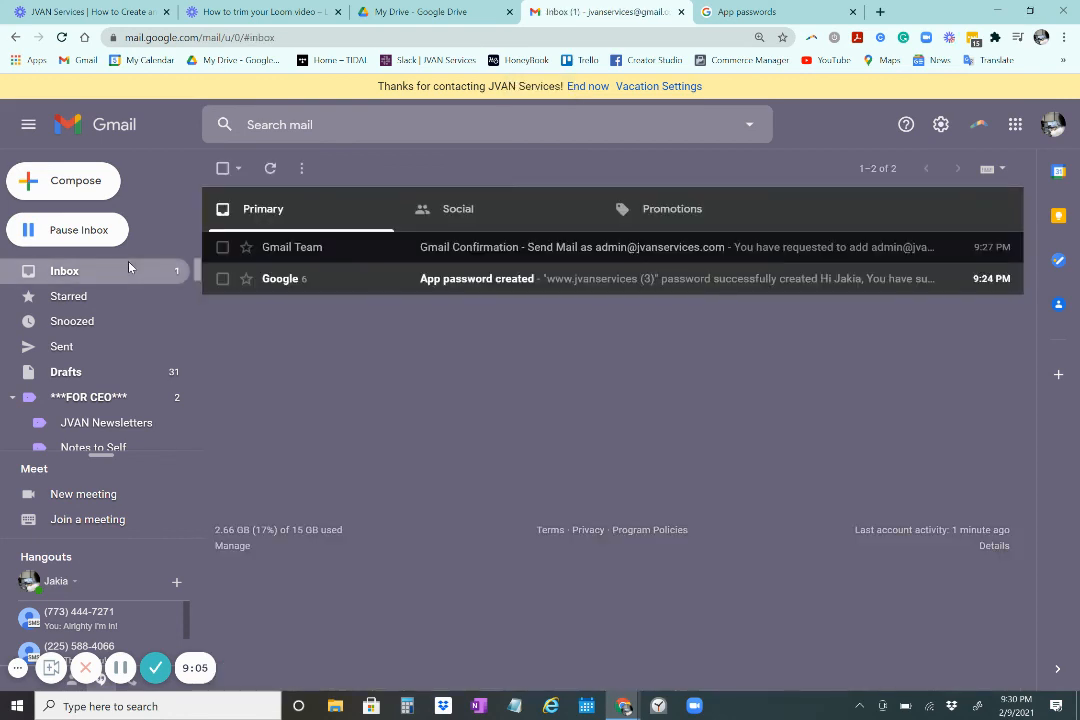